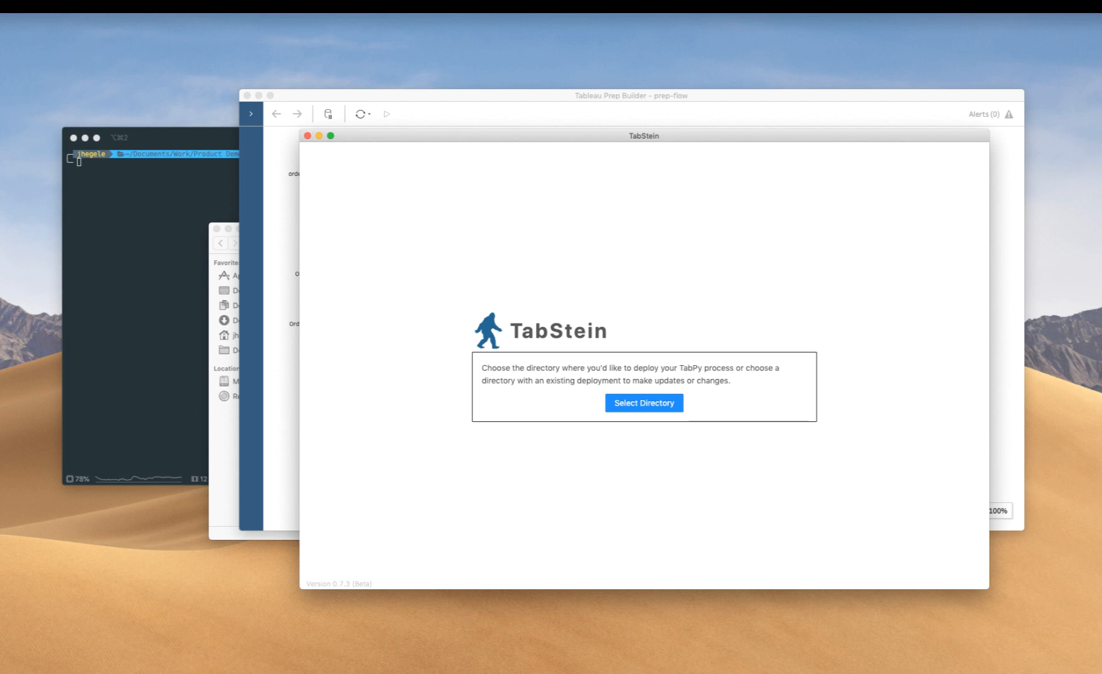
- Switch to Tableau Prep Builder and inspect the EA Days to Ship Prediction calculated field in the Add Prediction Fields step, leaving it unchanged
{"action": "left_click", "coordinate": [783, 109]}
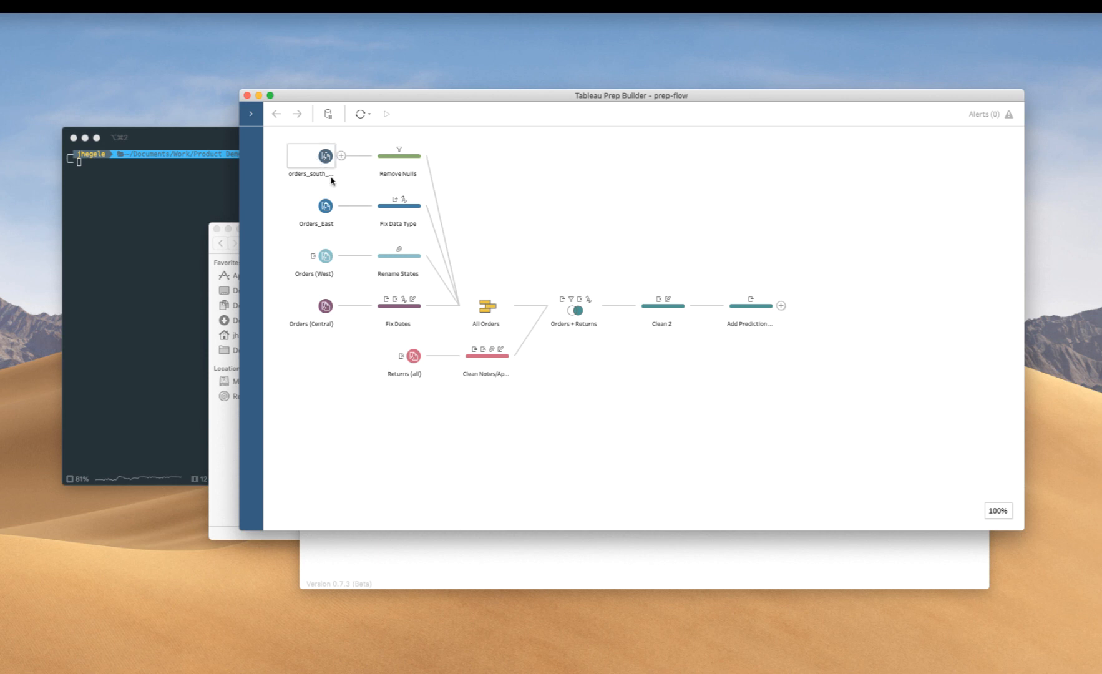
{"action": "mouse_move", "coordinate": [341, 263]}
{"action": "left_click", "coordinate": [744, 314]}
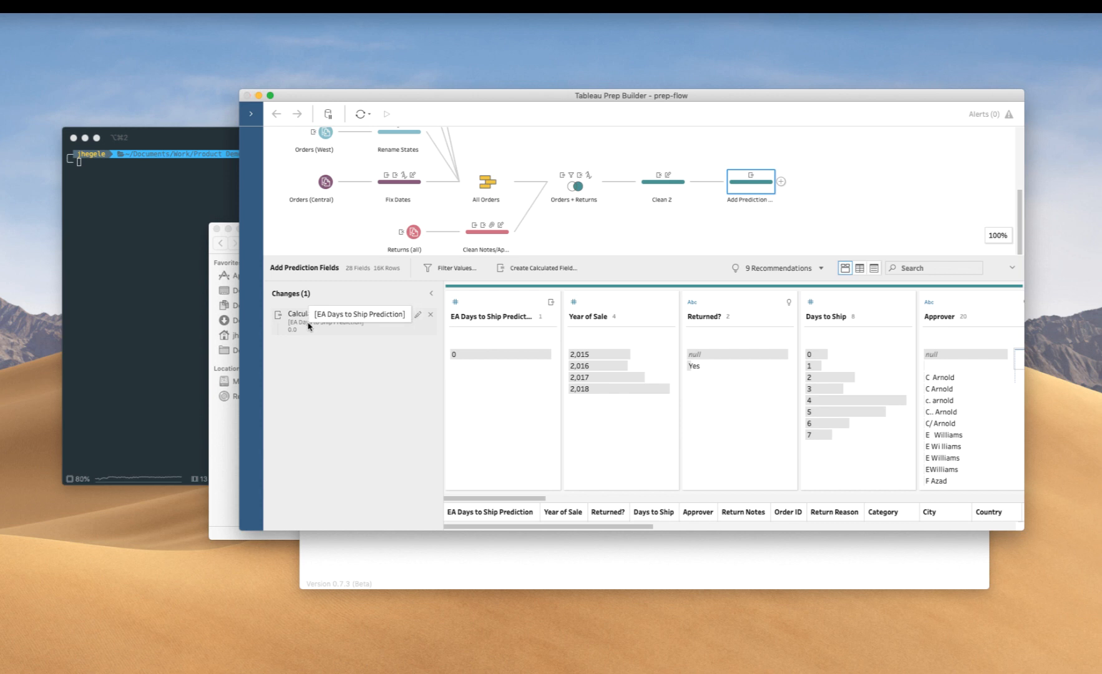
{"action": "double_click", "coordinate": [308, 325]}
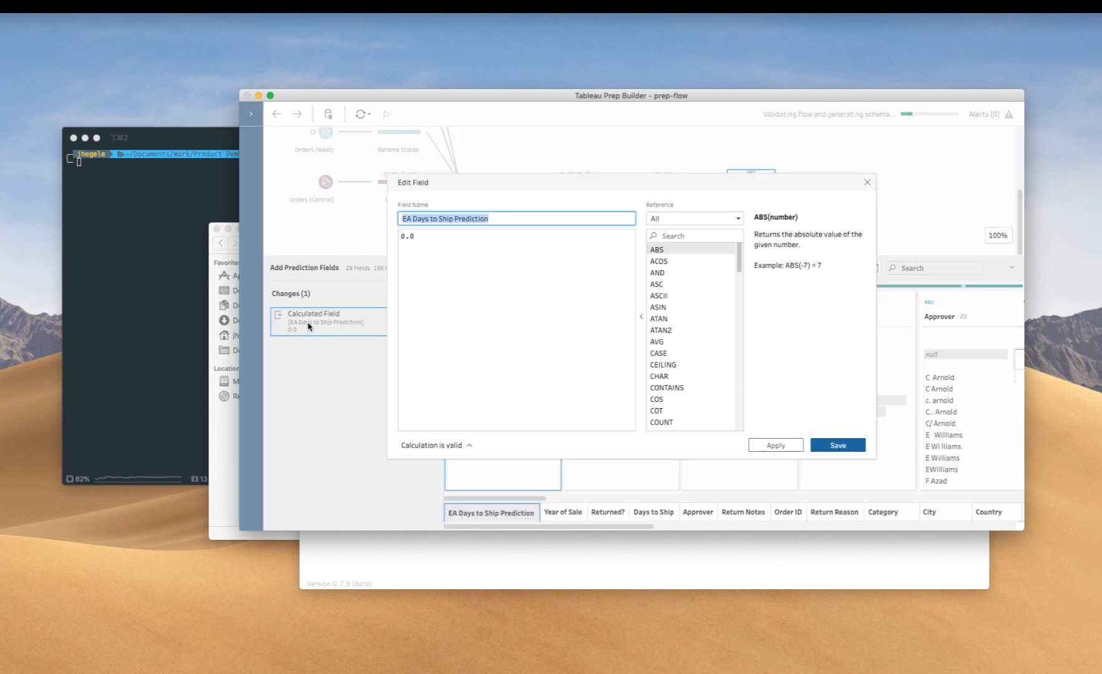
{"action": "key", "text": "Escape"}
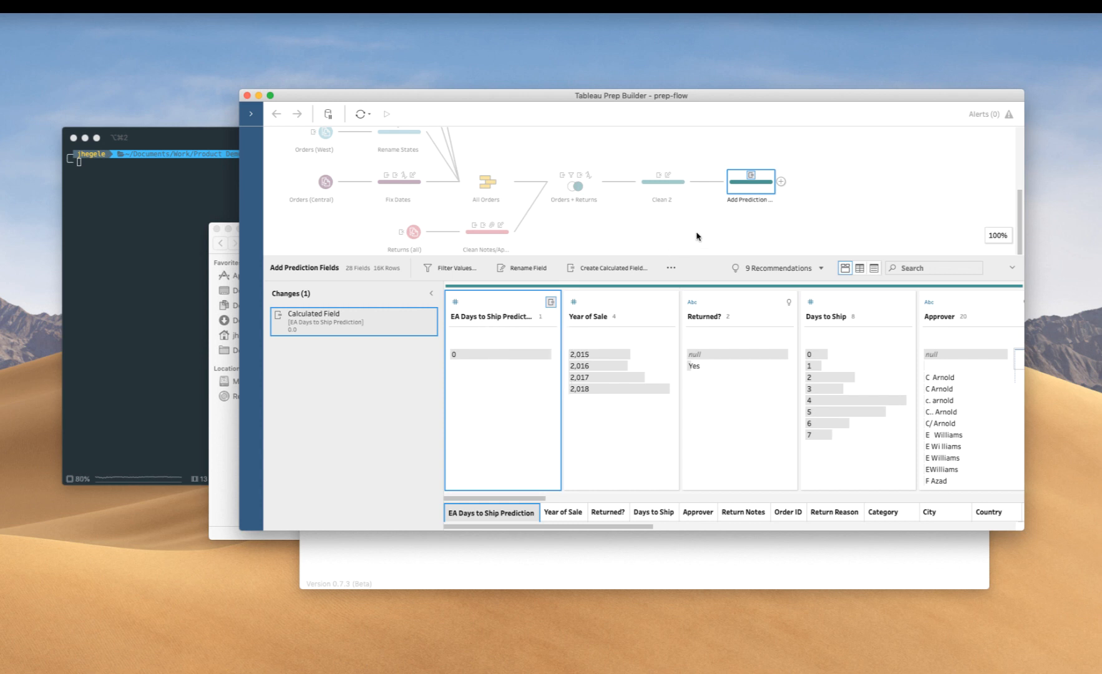
- Switch to TabStein and choose the TabStein - Demo folder as the deployment directory
{"action": "left_click", "coordinate": [603, 560]}
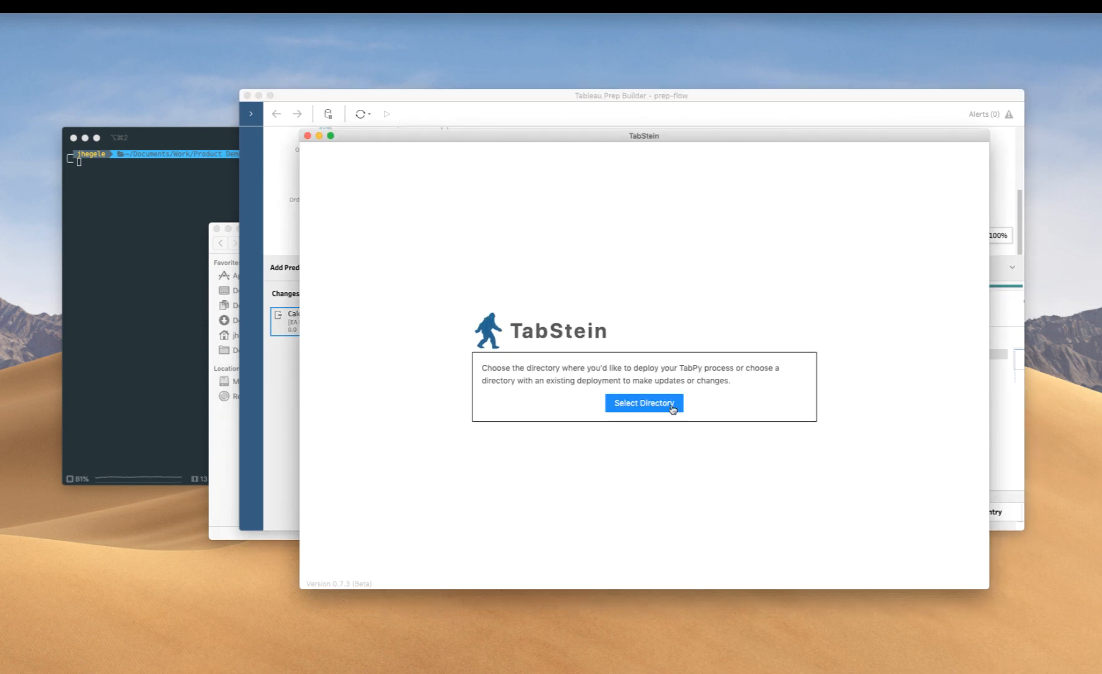
{"action": "left_click", "coordinate": [644, 403]}
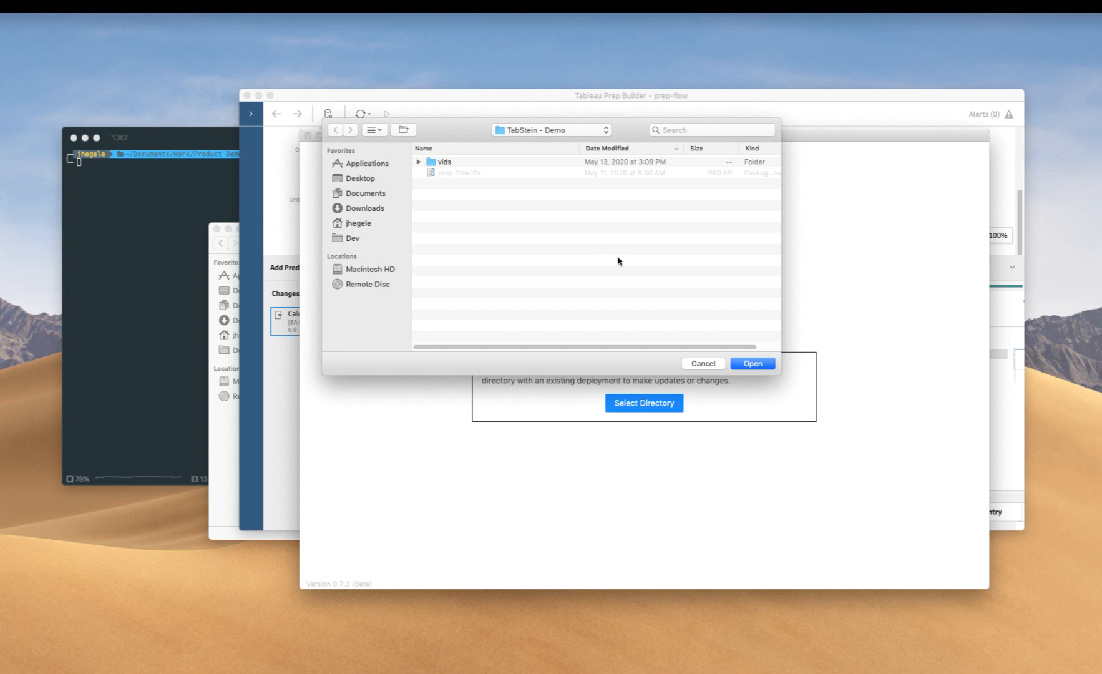
{"action": "left_click", "coordinate": [753, 363]}
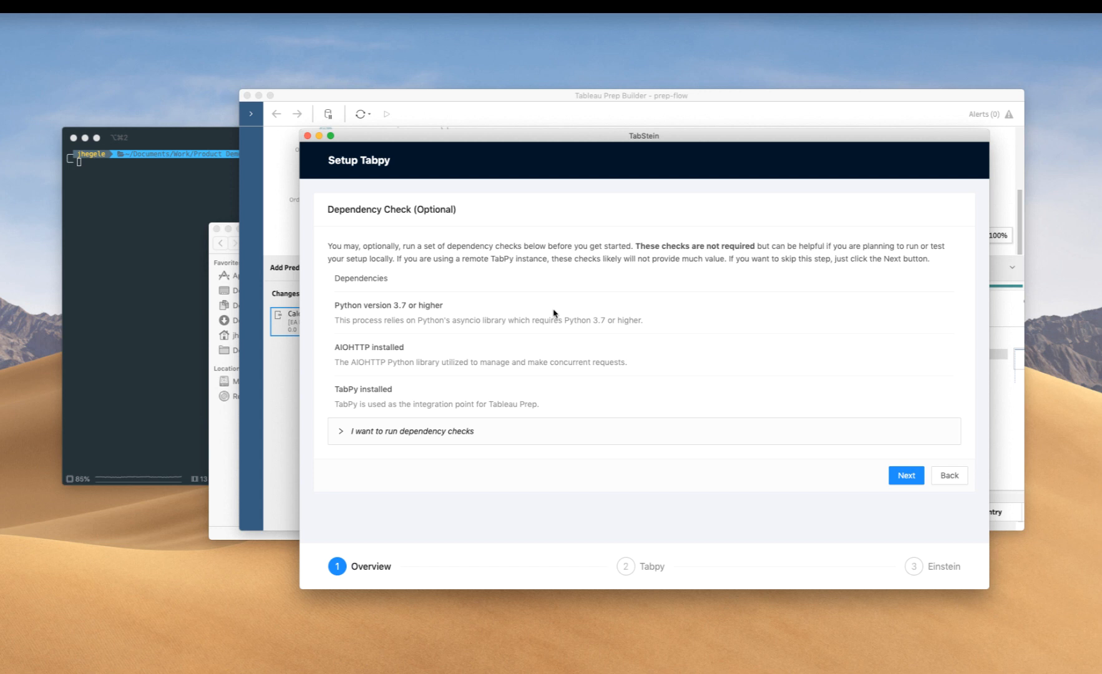
- Skip the optional dependency check and accept the TabPy configuration with port 9004 and evaluate timeout 1200
{"action": "left_click", "coordinate": [906, 475]}
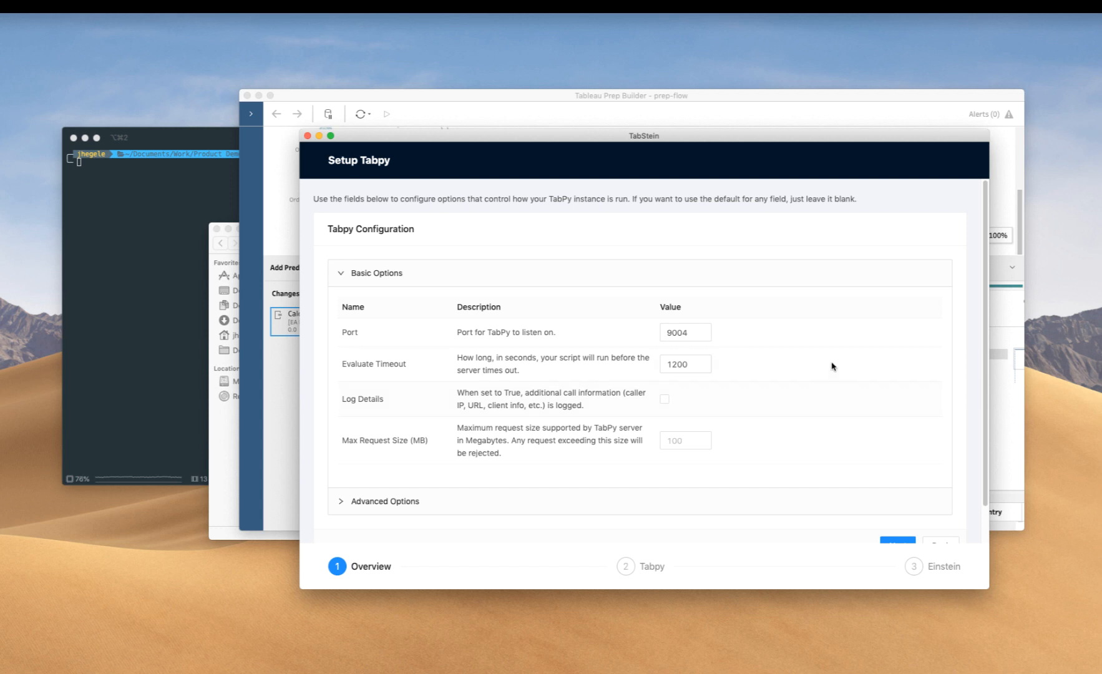
{"action": "scroll", "coordinate": [900, 432], "scroll_direction": "down", "scroll_amount": 1}
{"action": "scroll", "coordinate": [900, 433], "scroll_direction": "down", "scroll_amount": 2}
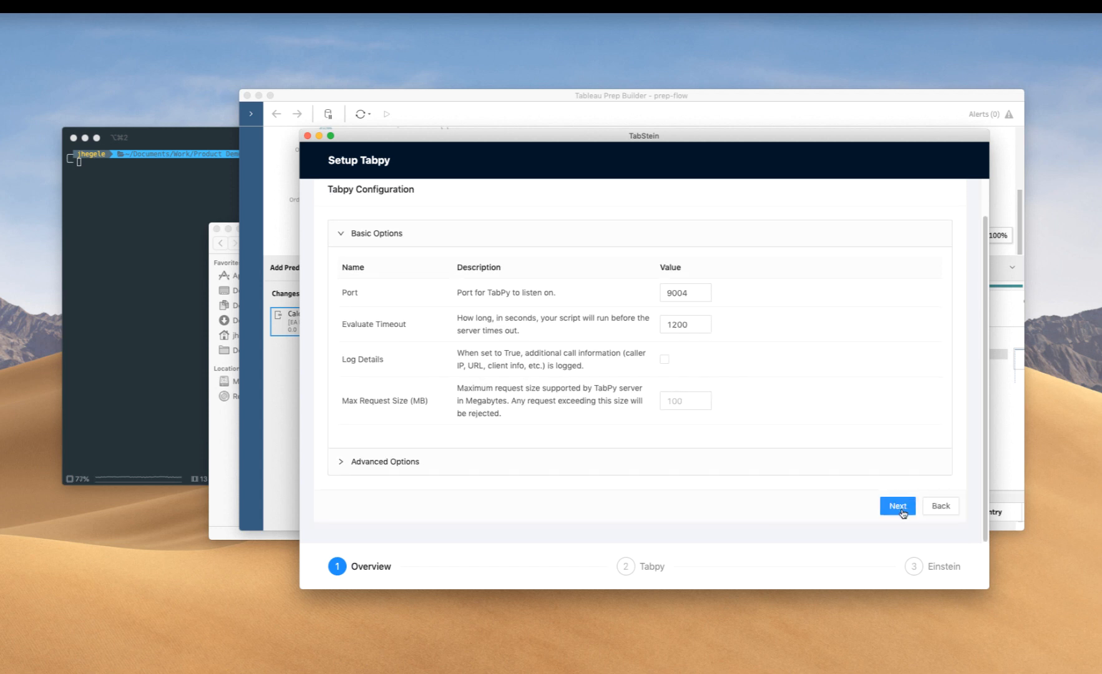
{"action": "left_click", "coordinate": [897, 506]}
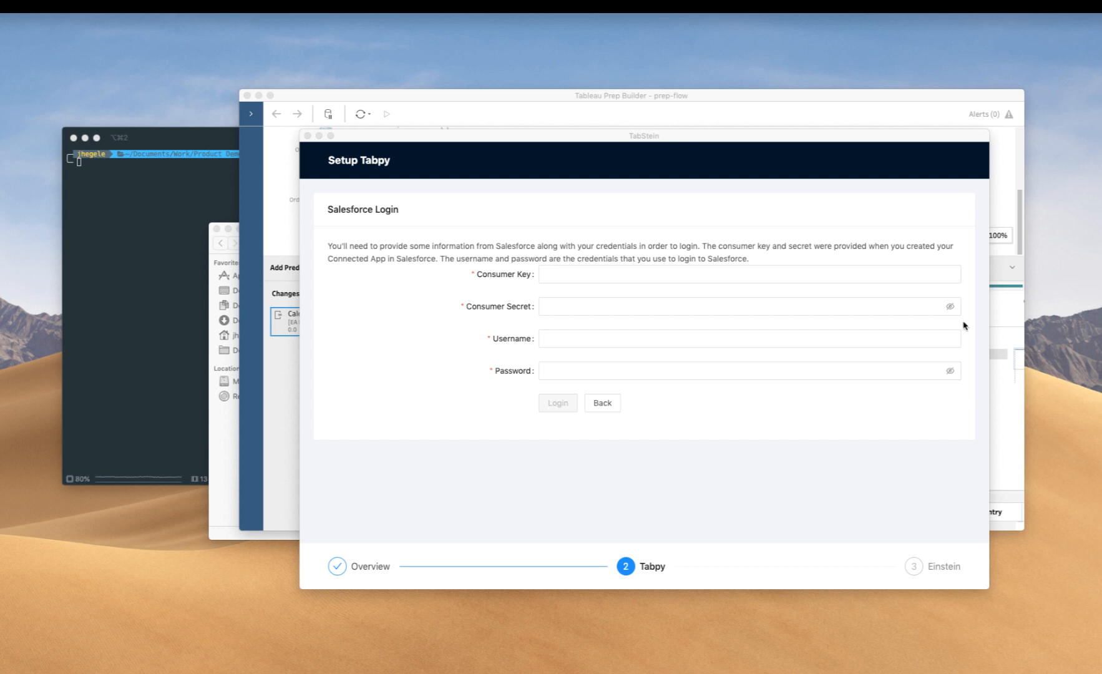
- Paste the consumer key and the consumer secret into the Salesforce login form
{"action": "left_click", "coordinate": [783, 275]}
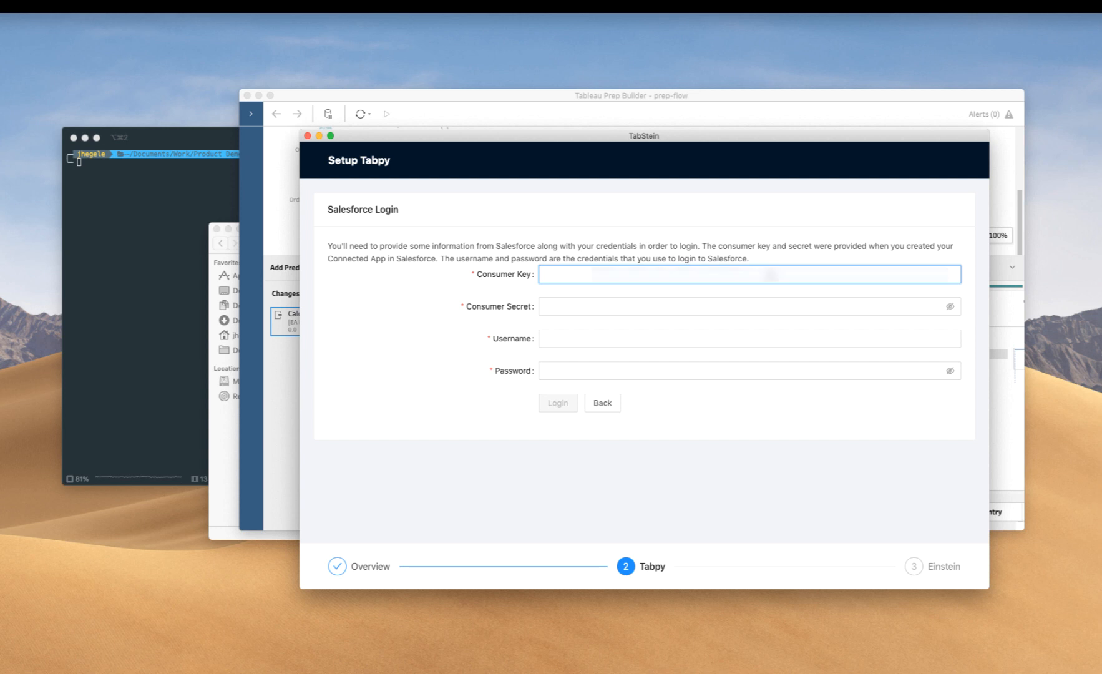
{"action": "key", "text": "super+v"}
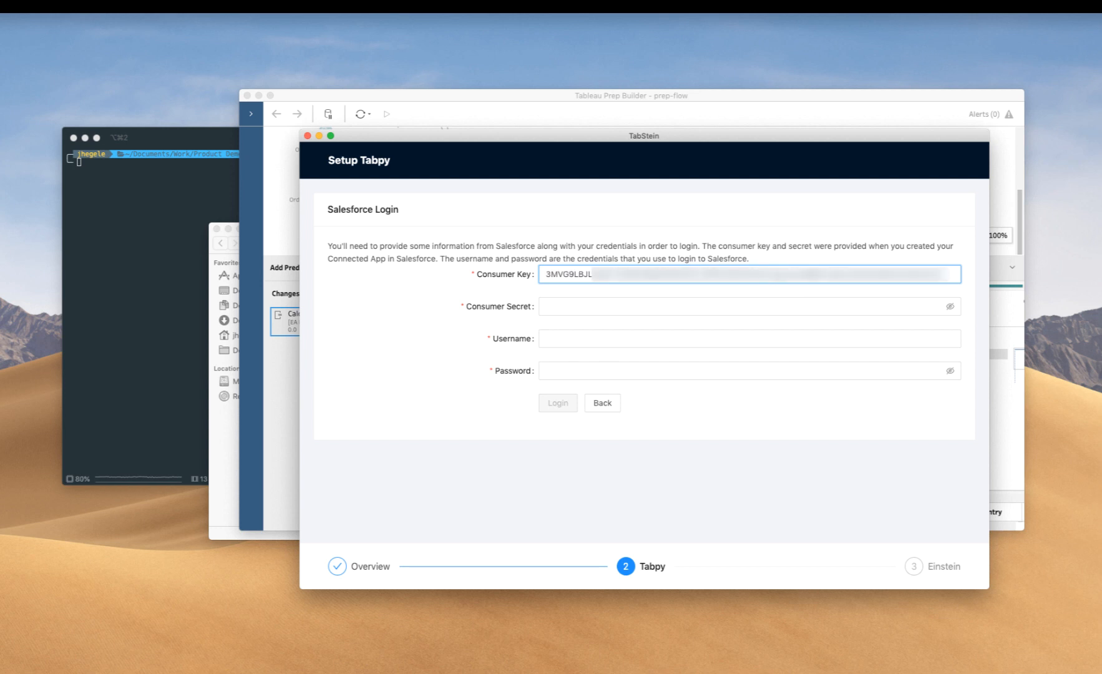
{"action": "key", "text": "super+Tab"}
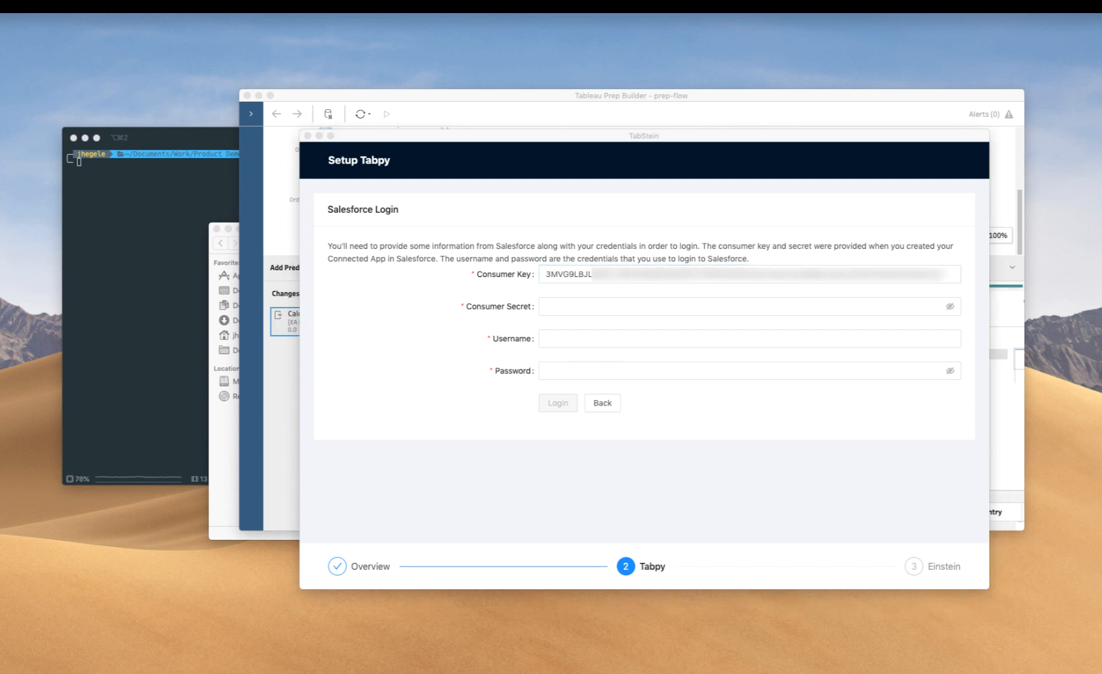
{"action": "left_click", "coordinate": [619, 306]}
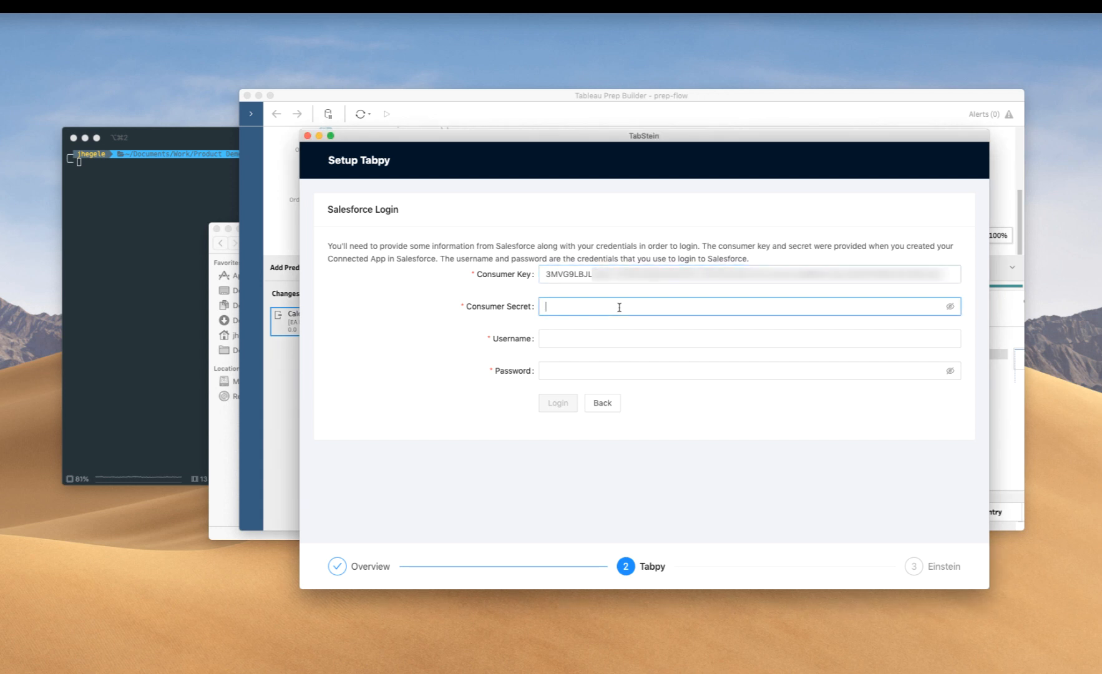
{"action": "key", "text": "super+v"}
- Paste the Salesforce account's username into the login form
{"action": "left_click", "coordinate": [614, 338]}
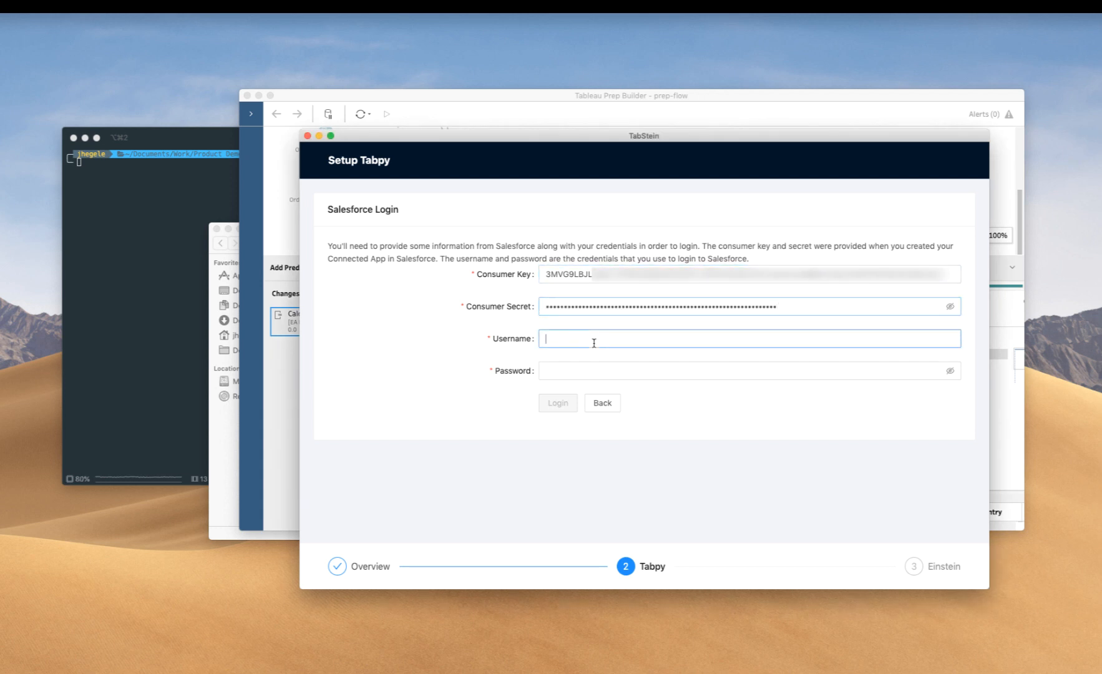
{"action": "key", "text": "super+Tab"}
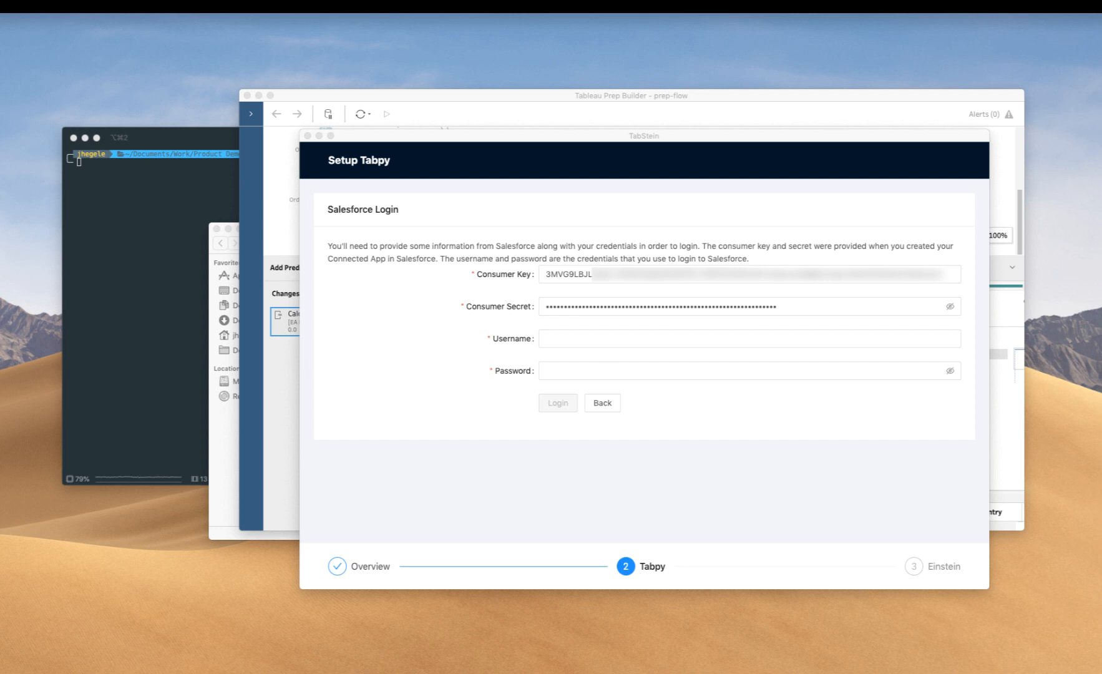
{"action": "left_click", "coordinate": [624, 338]}
{"action": "key", "text": "super+v"}
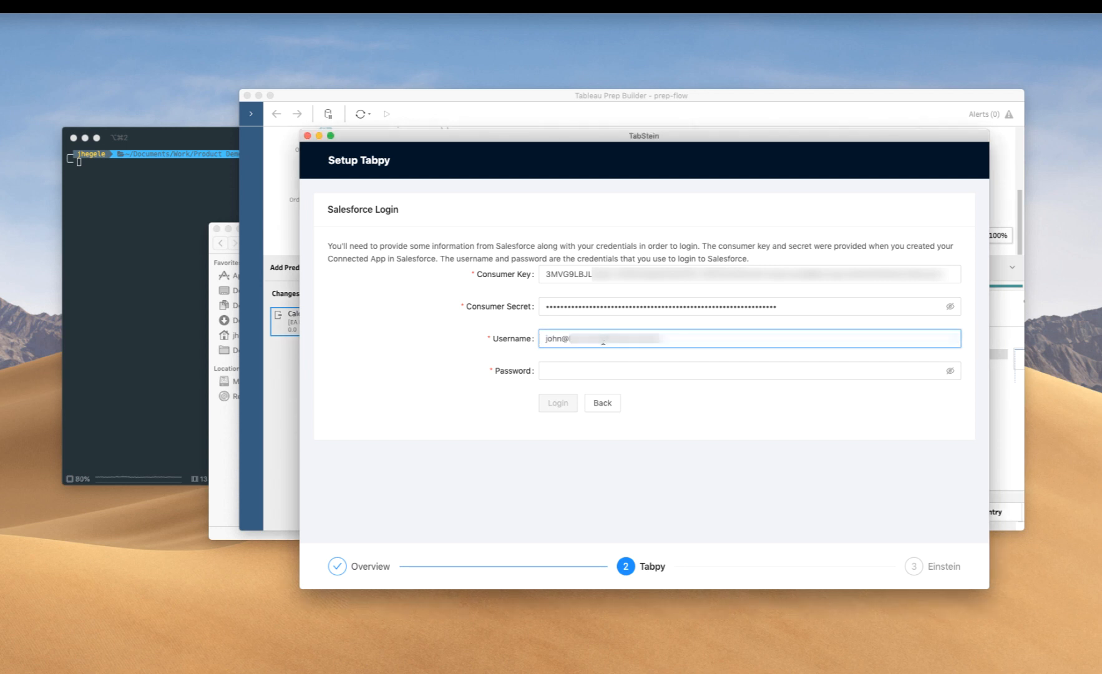
- Paste the Salesforce account password and log in
{"action": "left_click", "coordinate": [587, 273]}
{"action": "left_click", "coordinate": [551, 306]}
{"action": "key", "text": "super+Tab"}
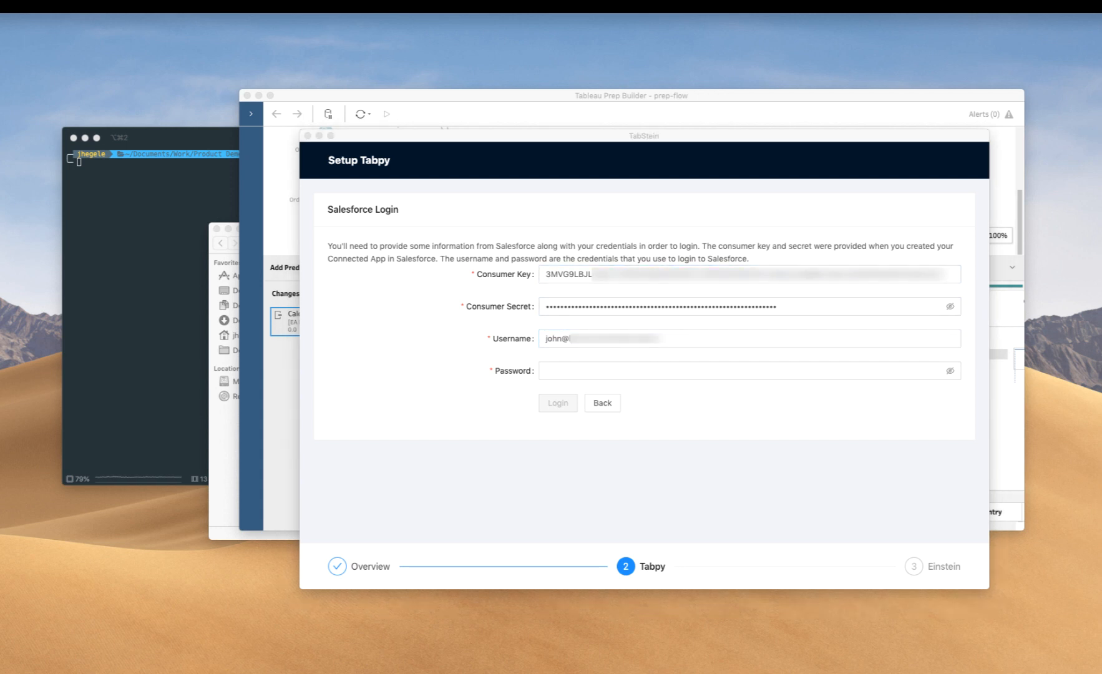
{"action": "left_click", "coordinate": [553, 371]}
{"action": "key", "text": "super+v"}
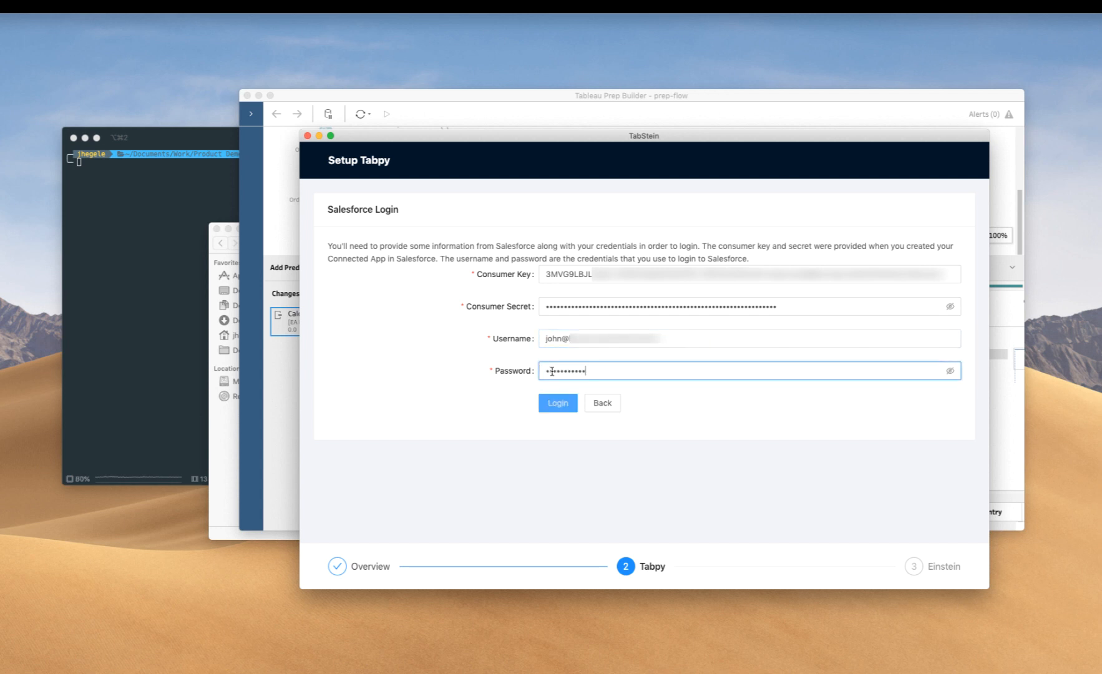
{"action": "left_click", "coordinate": [551, 403]}
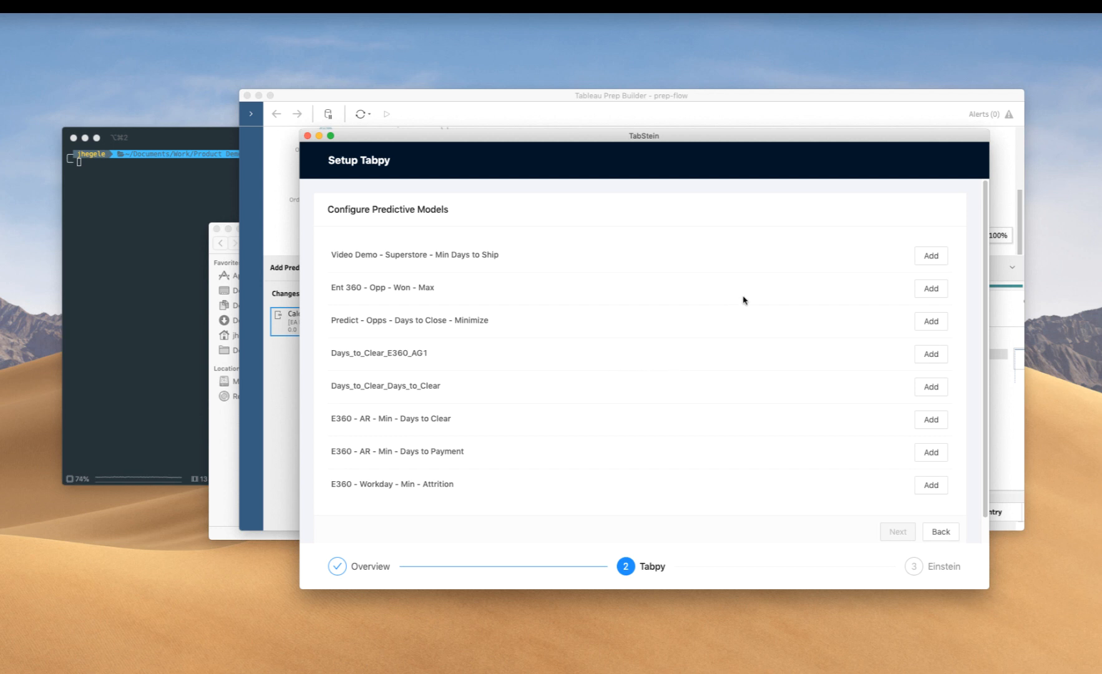
- Add the model Video Demo - Superstore - Min Days to Ship and name its output column EA Days to Ship Prediction
{"action": "left_click", "coordinate": [931, 257]}
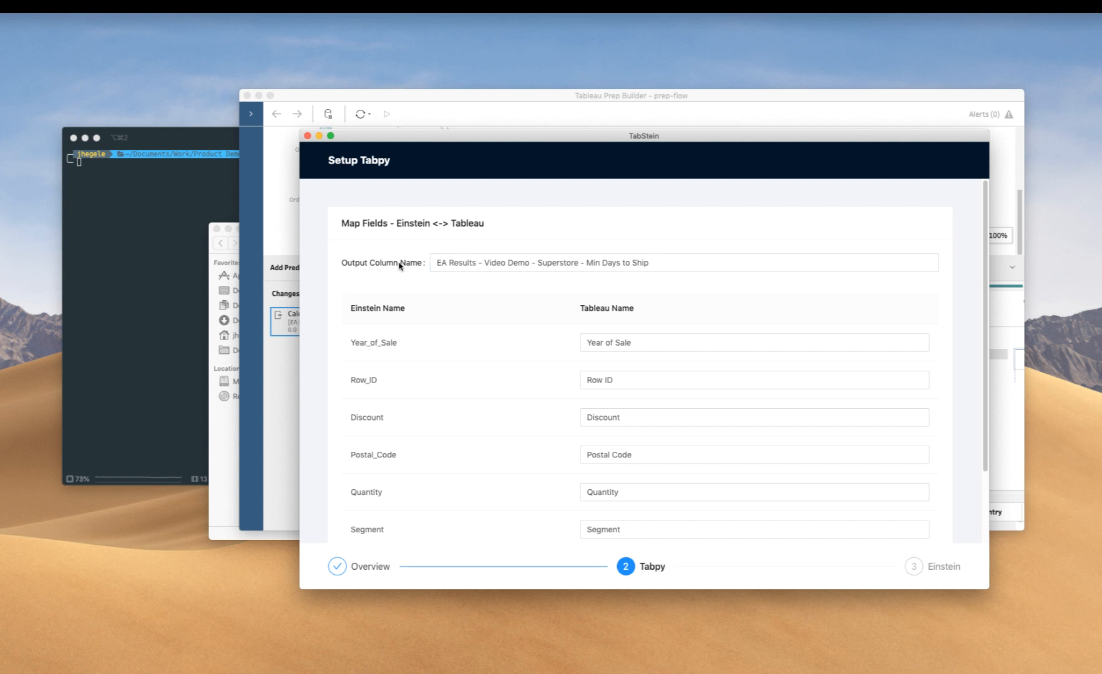
{"action": "key", "text": "super+Tab"}
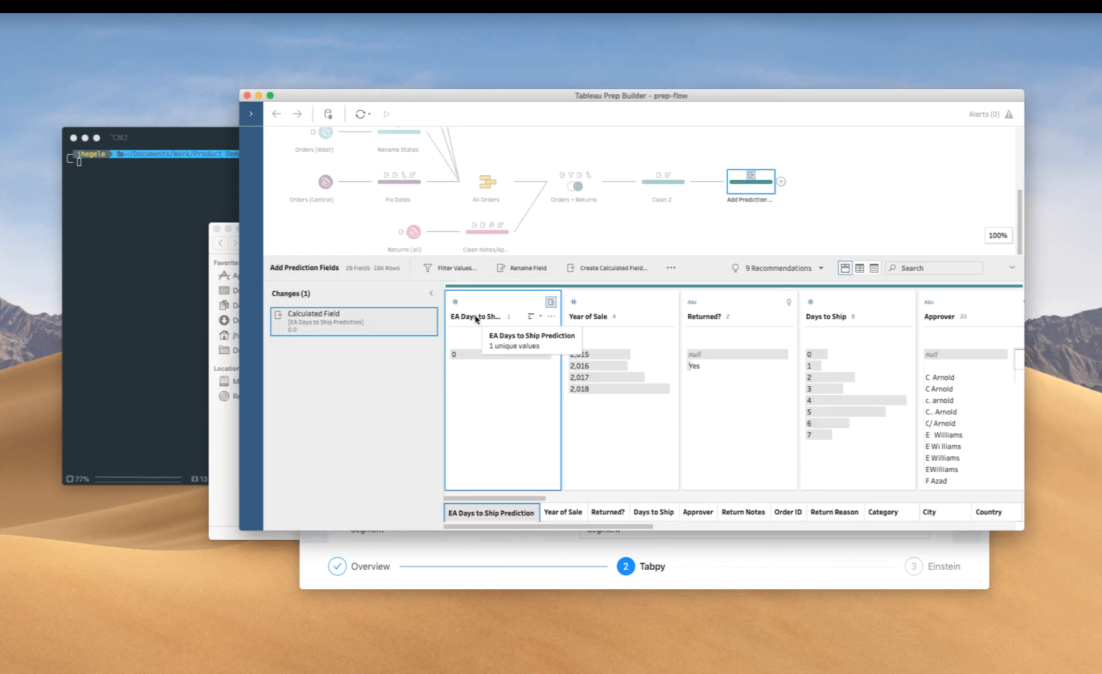
{"action": "left_click", "coordinate": [524, 551]}
{"action": "left_click_drag", "start_coordinate": [449, 262], "coordinate": [601, 262]}
{"action": "key", "text": "BackSpace"}
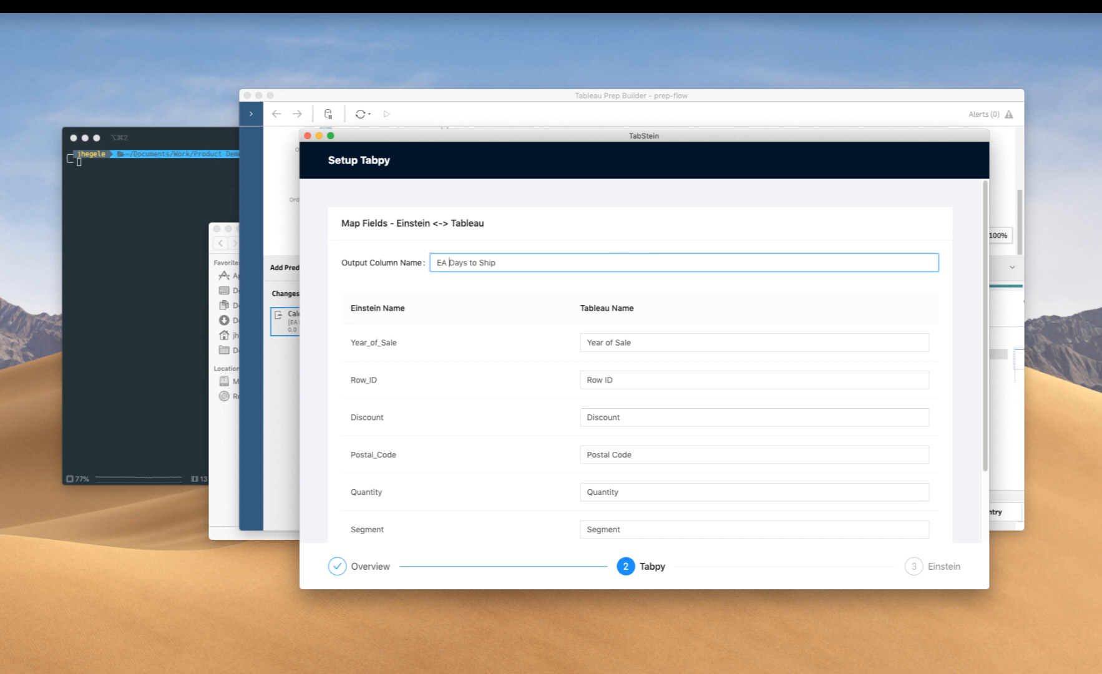
{"action": "type", "text": "Prediction"}
{"action": "left_click", "coordinate": [501, 299]}
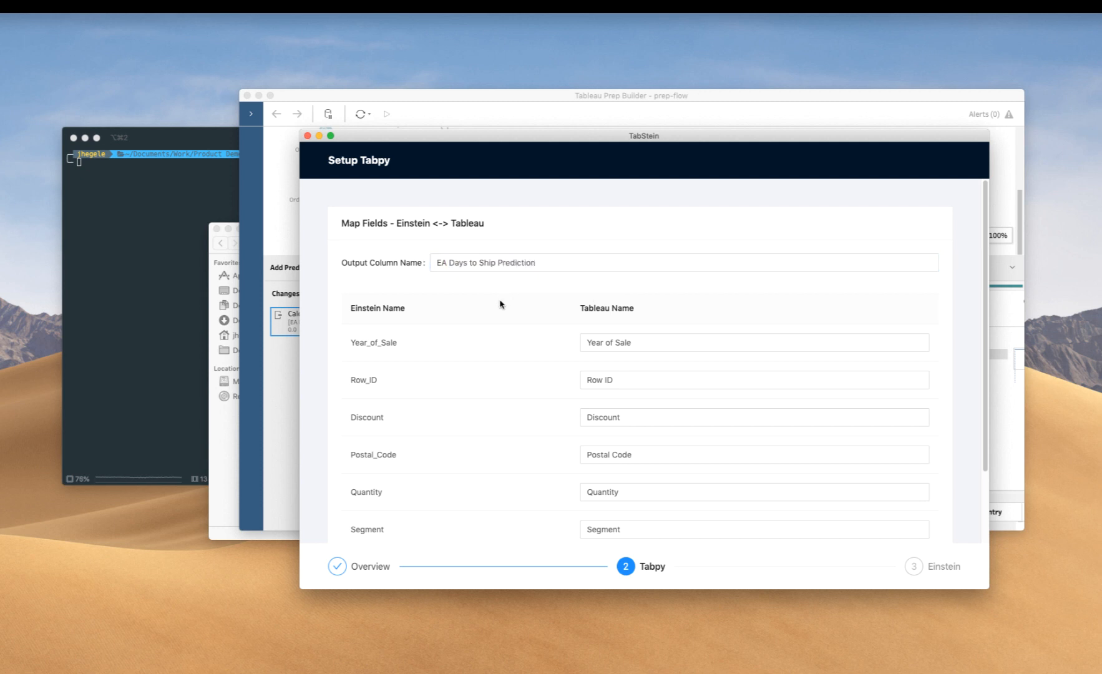
- Review the Einstein-to-Tableau field mapping against the columns in the Prep flow, and accept the mapping for the model
{"action": "scroll", "coordinate": [489, 311], "scroll_direction": "down", "scroll_amount": 1}
{"action": "scroll", "coordinate": [489, 312], "scroll_direction": "down", "scroll_amount": 2}
{"action": "scroll", "coordinate": [489, 312], "scroll_direction": "down", "scroll_amount": 1}
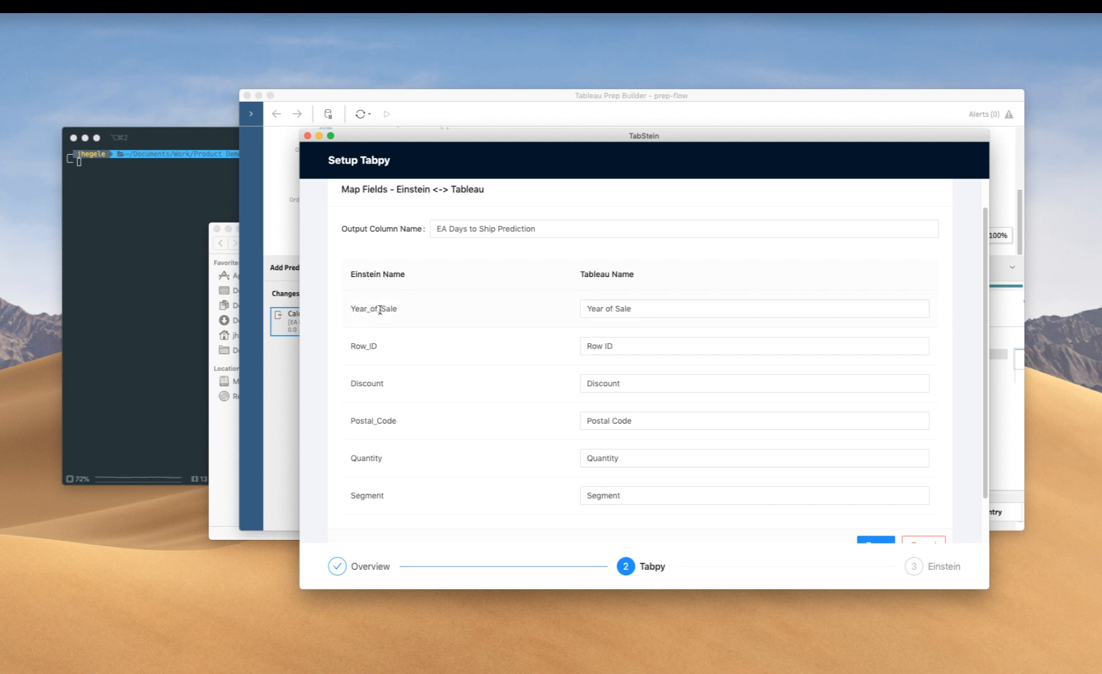
{"action": "left_click", "coordinate": [627, 308]}
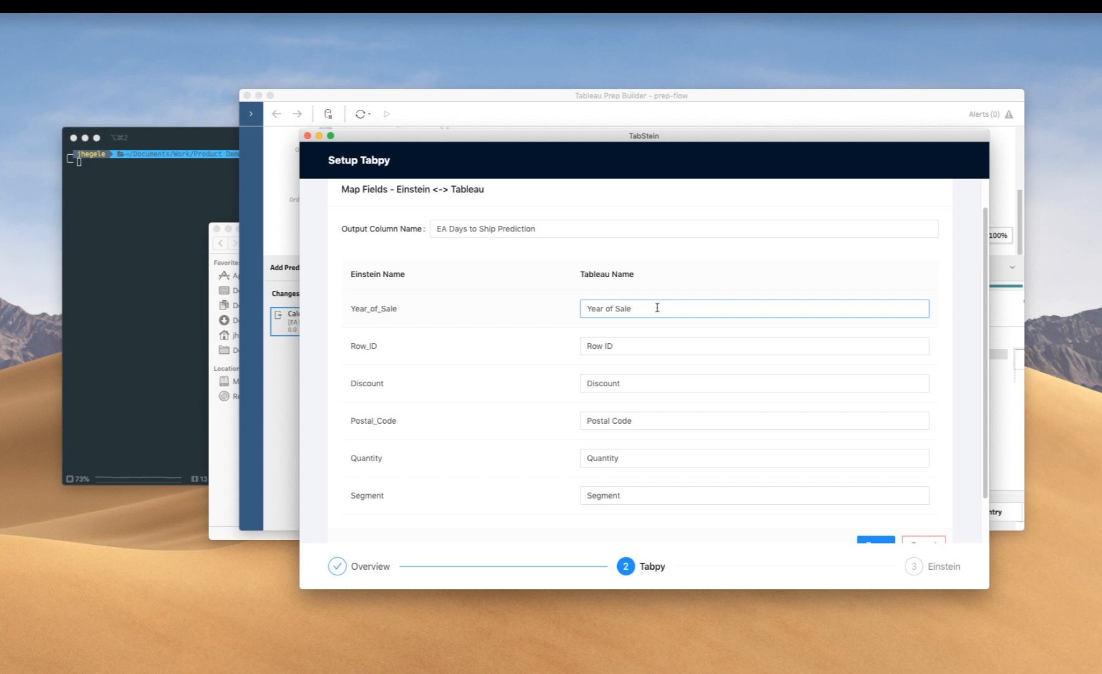
{"action": "left_click", "coordinate": [551, 310]}
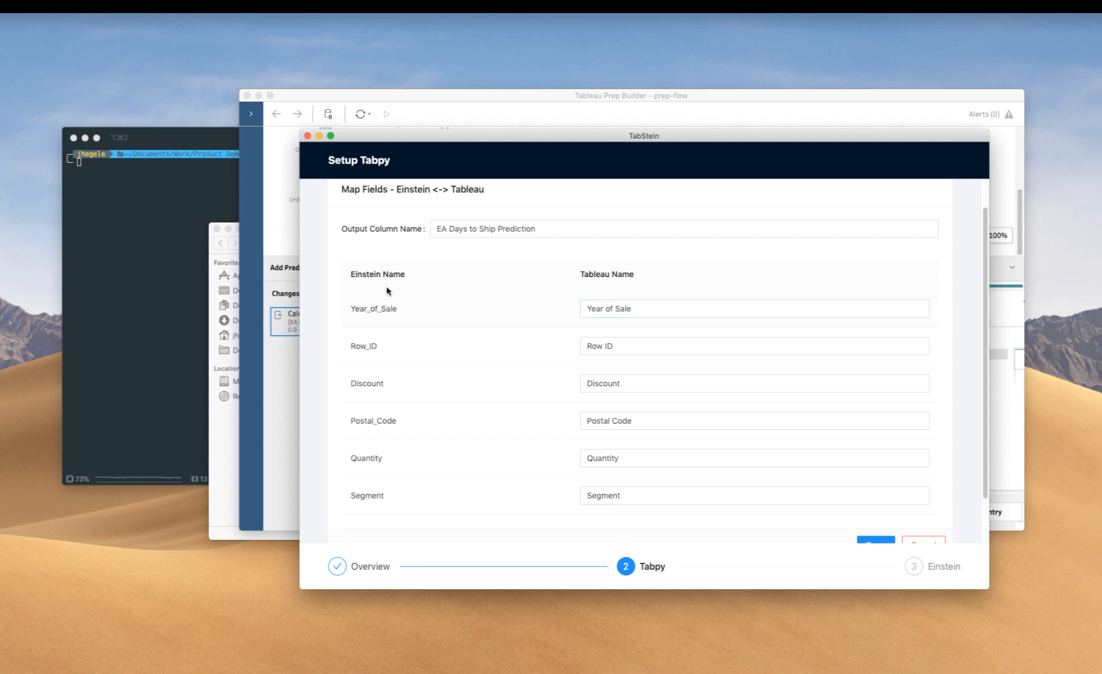
{"action": "scroll", "coordinate": [390, 284], "scroll_direction": "down", "scroll_amount": 1}
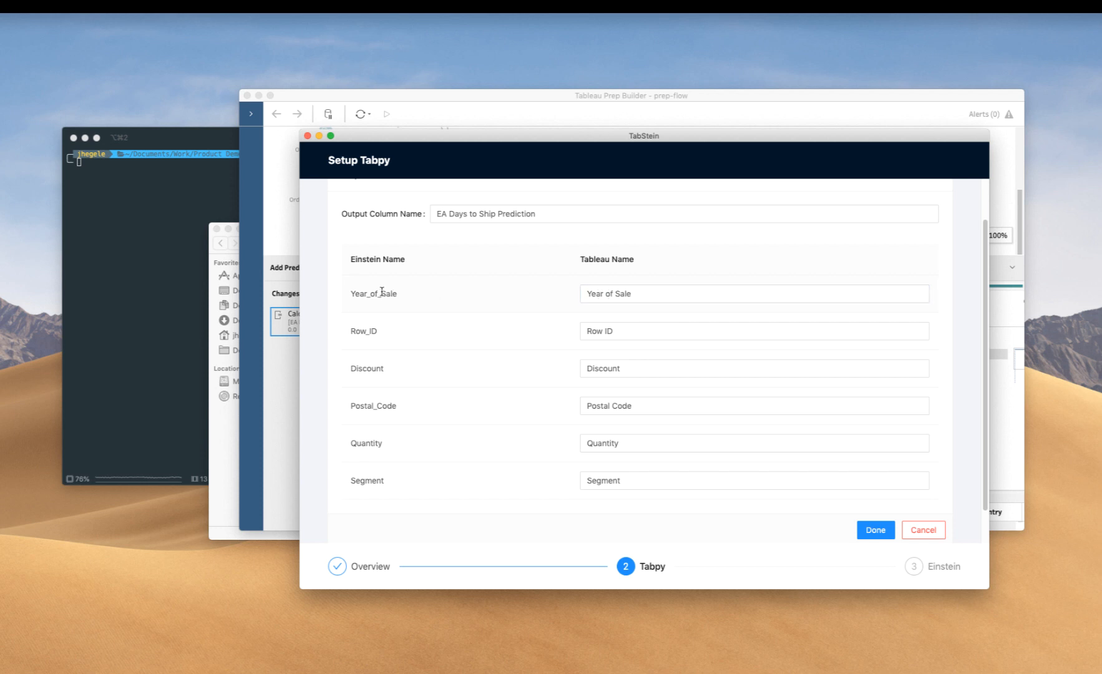
{"action": "left_click", "coordinate": [680, 104]}
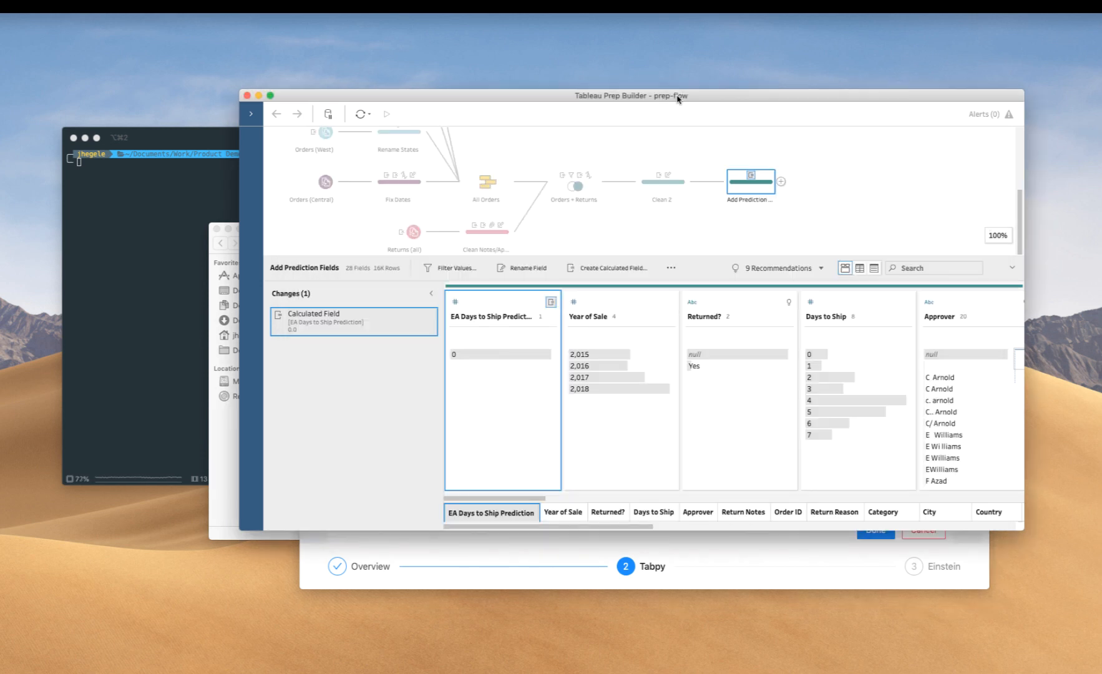
{"action": "left_click", "coordinate": [651, 555]}
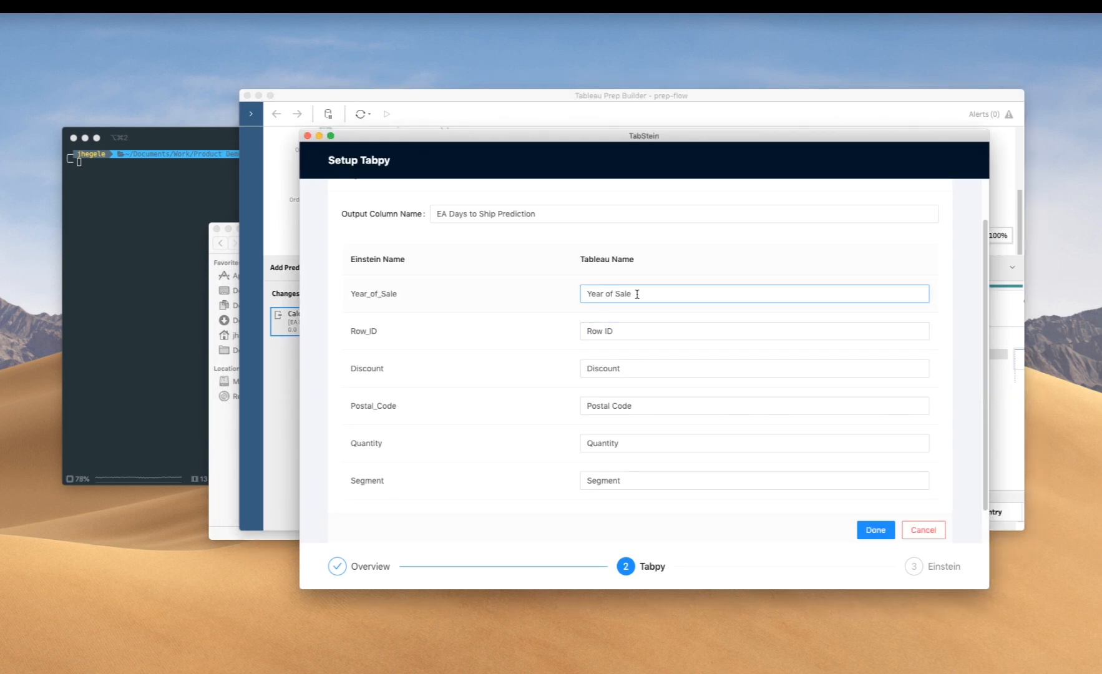
{"action": "scroll", "coordinate": [637, 293], "scroll_direction": "down", "scroll_amount": 2}
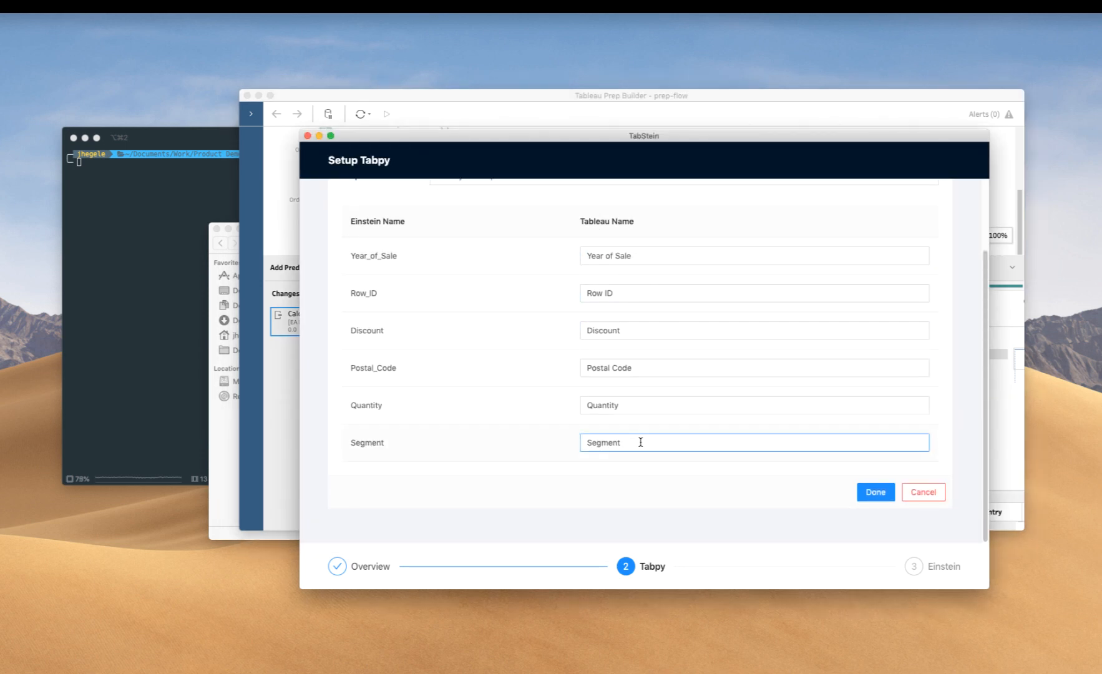
{"action": "left_click", "coordinate": [868, 494]}
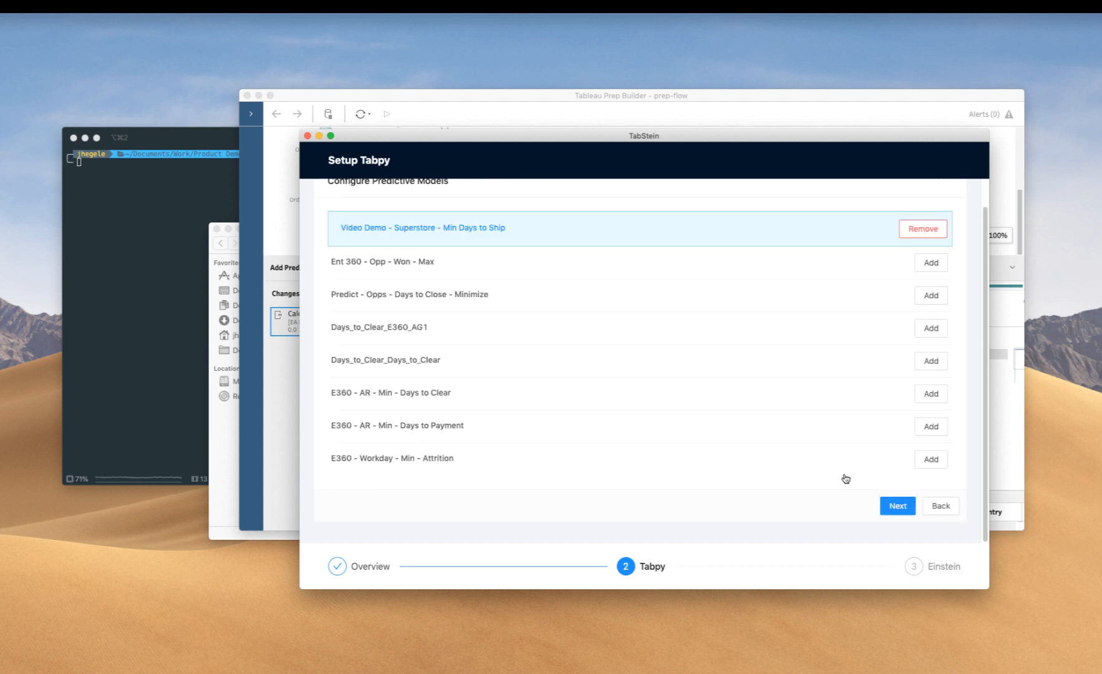
- Continue to the custom server configuration and set the number of simultaneous requests to Einstein to 5
{"action": "left_click", "coordinate": [891, 509]}
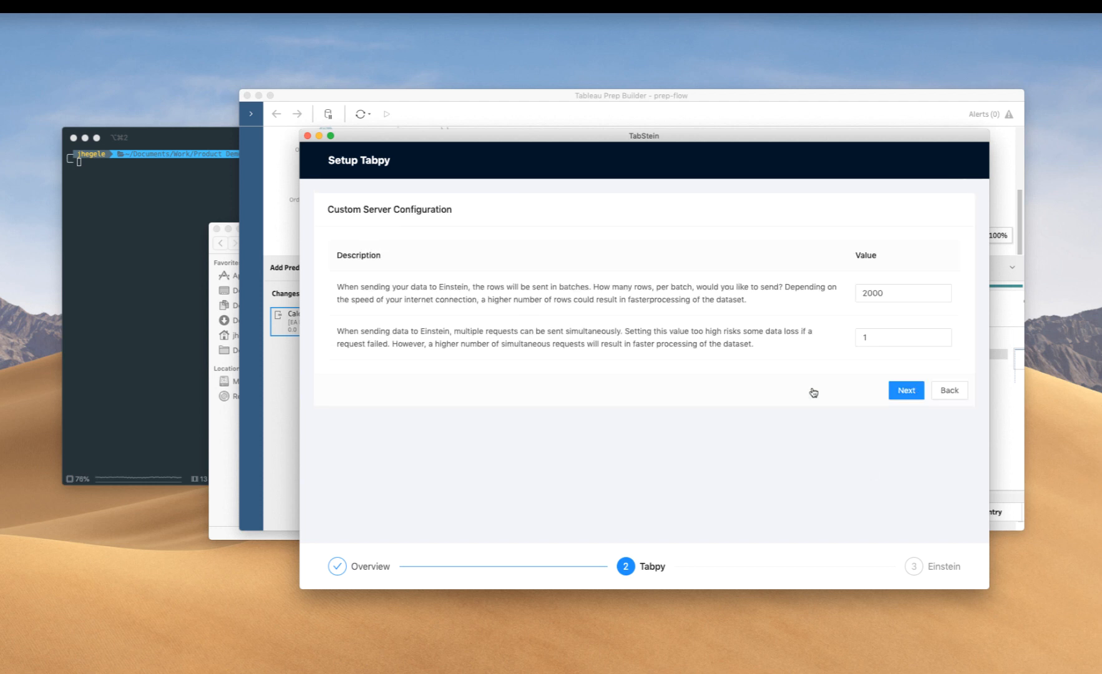
{"action": "left_click", "coordinate": [875, 336]}
{"action": "left_click_drag", "start_coordinate": [875, 335], "coordinate": [856, 337]}
{"action": "type", "text": "5"}
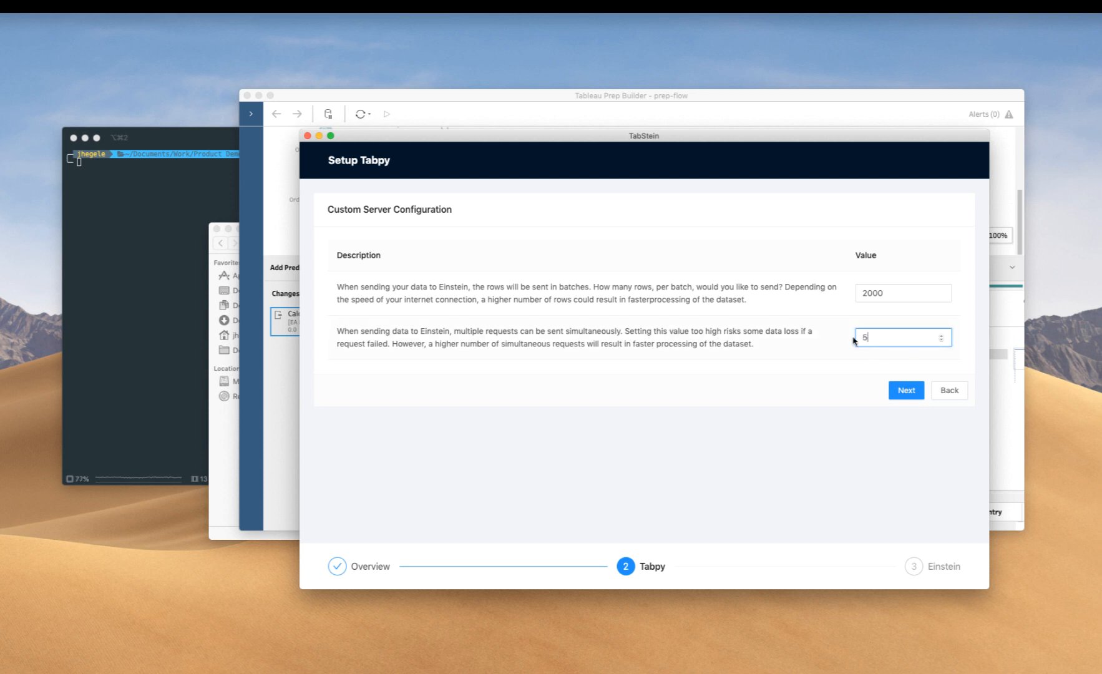
{"action": "left_click", "coordinate": [854, 386]}
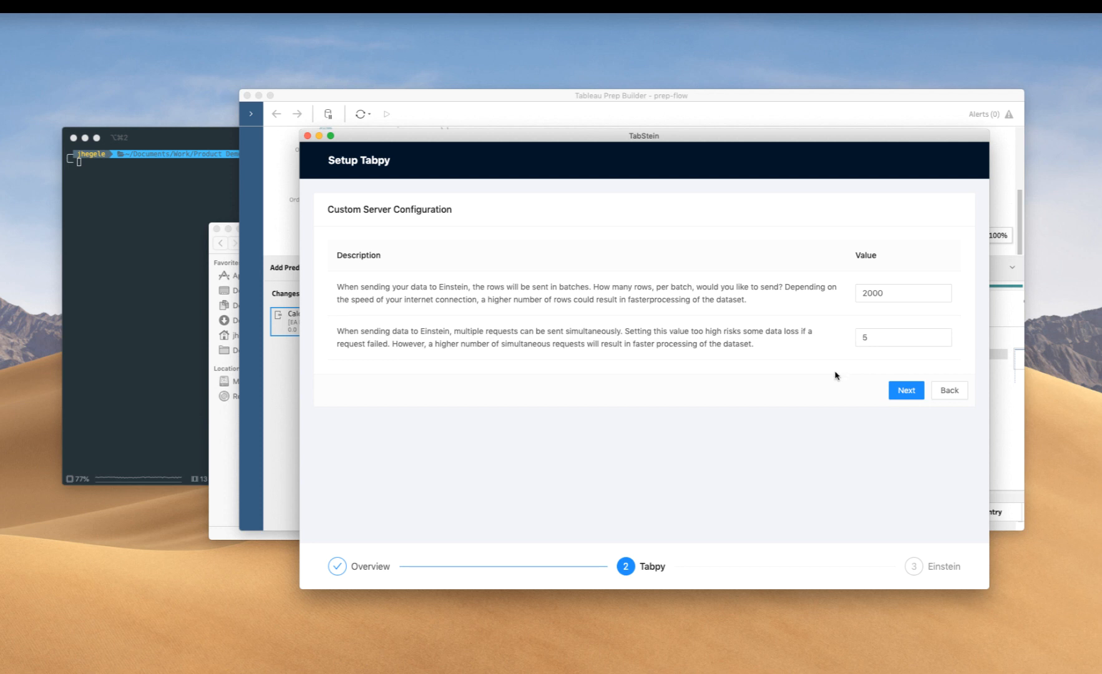
- Accept the custom server configuration, review the setup summary, and finish the TabPy setup
{"action": "left_click", "coordinate": [905, 393]}
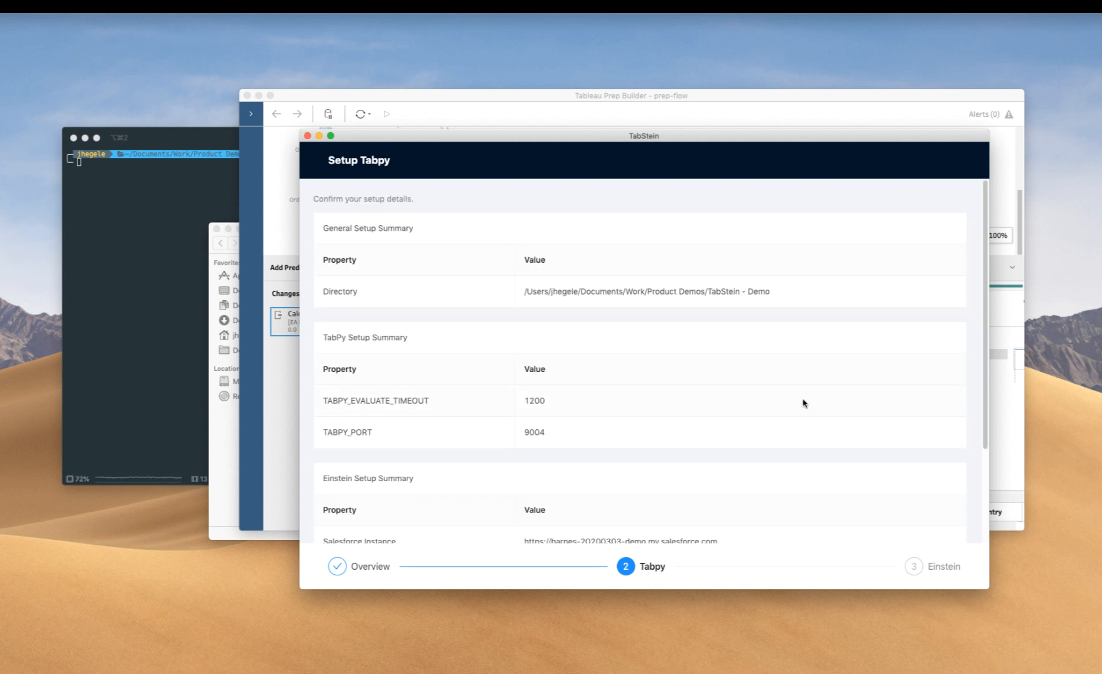
{"action": "scroll", "coordinate": [817, 407], "scroll_direction": "down", "scroll_amount": 5}
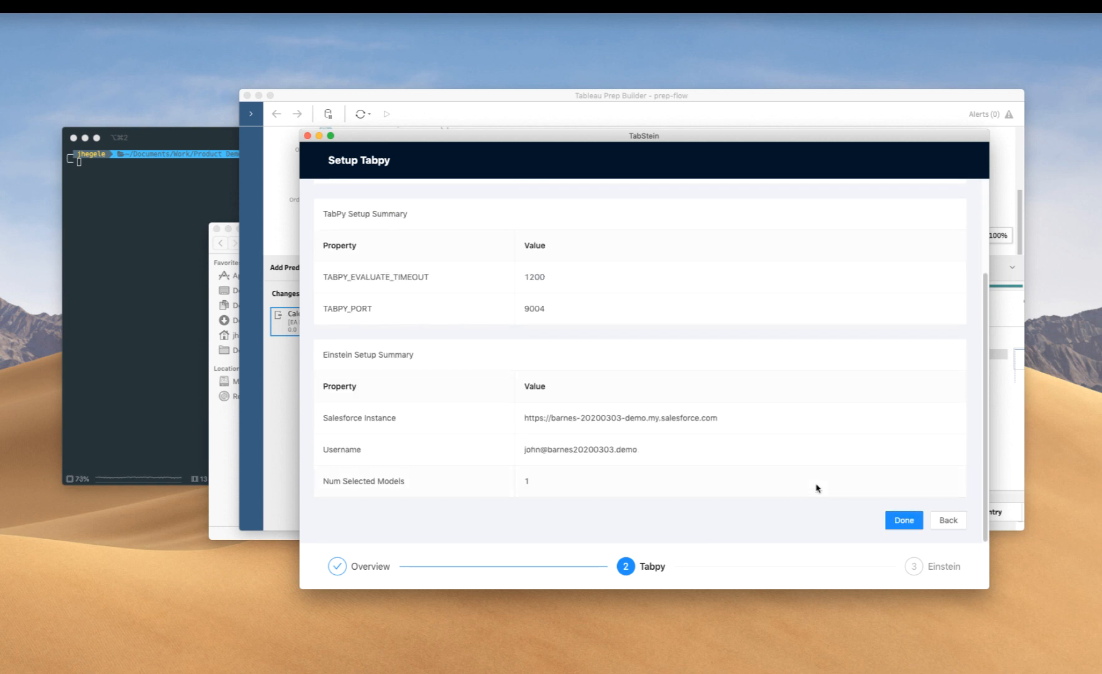
{"action": "left_click", "coordinate": [900, 521]}
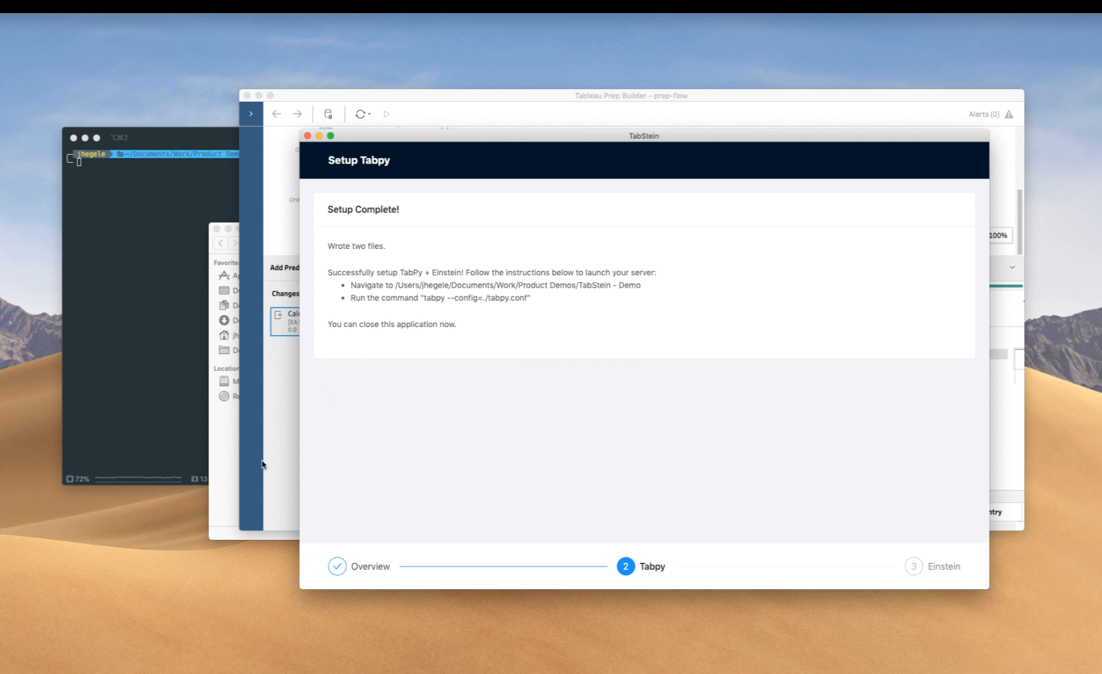
- Switch to Finder and inspect the generated files prep.py and tabpy.conf in the TabStein - Demo folder
{"action": "left_click", "coordinate": [226, 442]}
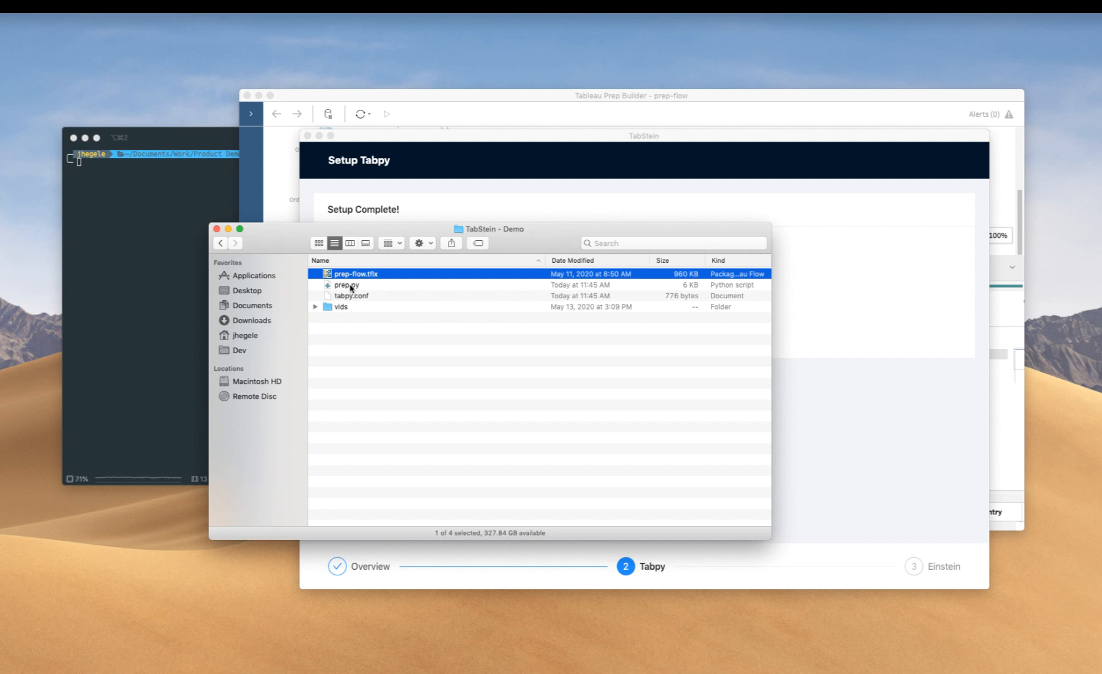
{"action": "left_click", "coordinate": [350, 287]}
{"action": "left_click", "coordinate": [354, 297], "text": "shift"}
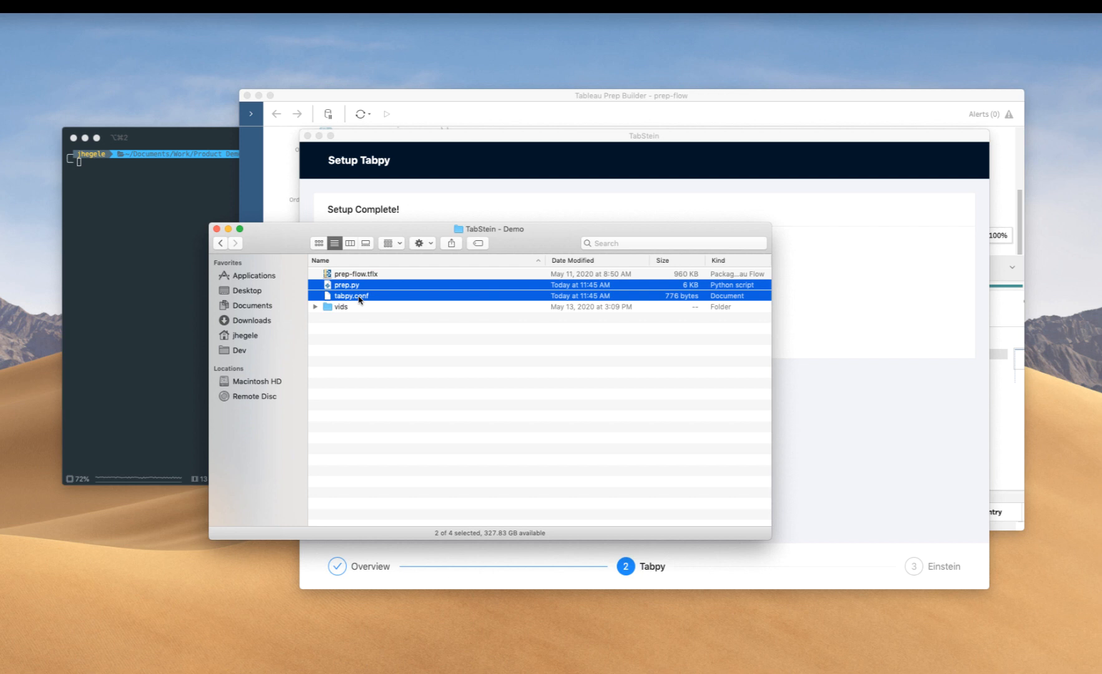
{"action": "left_click", "coordinate": [359, 299]}
{"action": "left_click", "coordinate": [348, 288]}
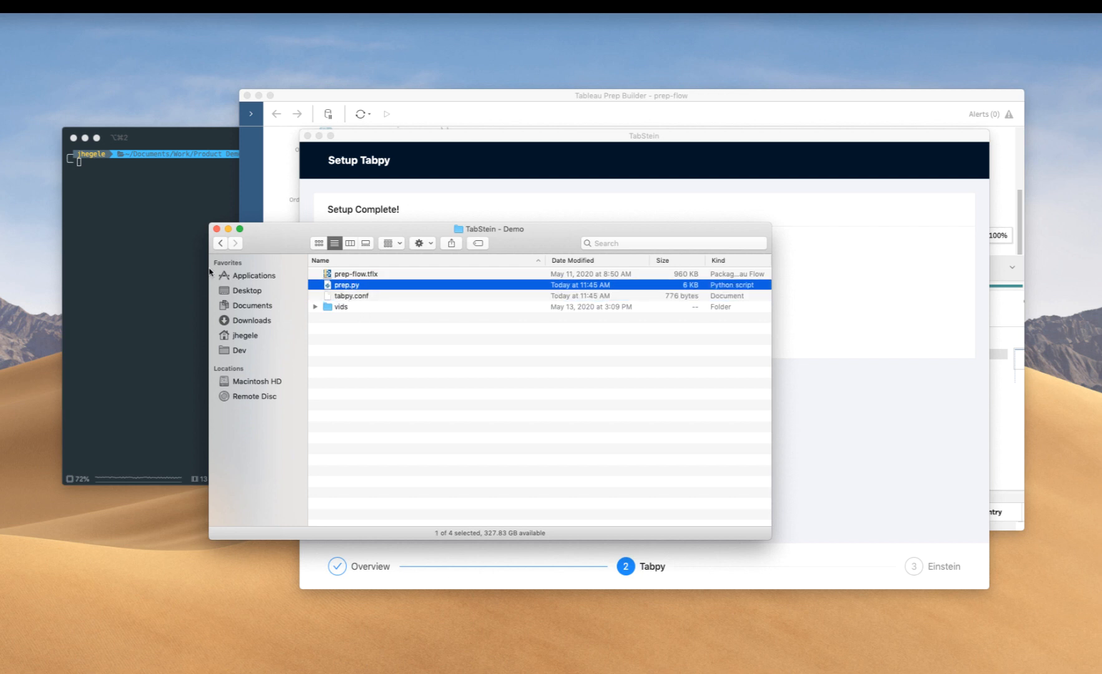
- Copy the launch command tabpy --config=./tabpy.conf from the TabStein completion page and run it in the terminal
{"action": "left_click", "coordinate": [174, 262]}
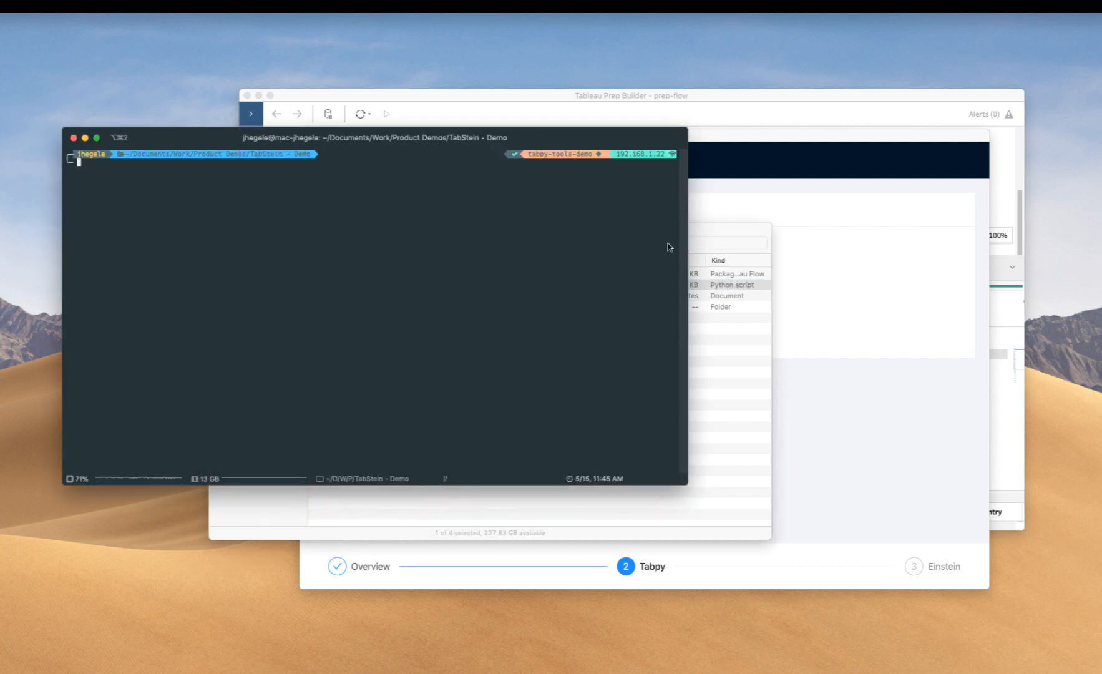
{"action": "left_click", "coordinate": [814, 293]}
{"action": "left_click_drag", "start_coordinate": [423, 298], "coordinate": [535, 300]}
{"action": "key", "text": "super+c"}
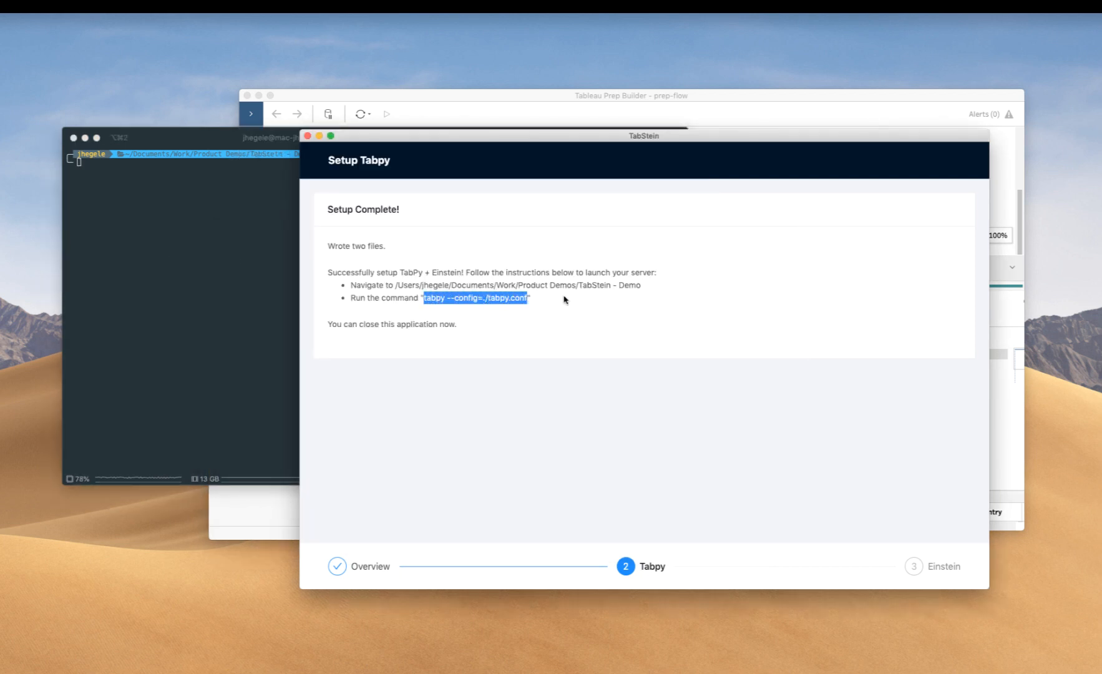
{"action": "left_click", "coordinate": [238, 290]}
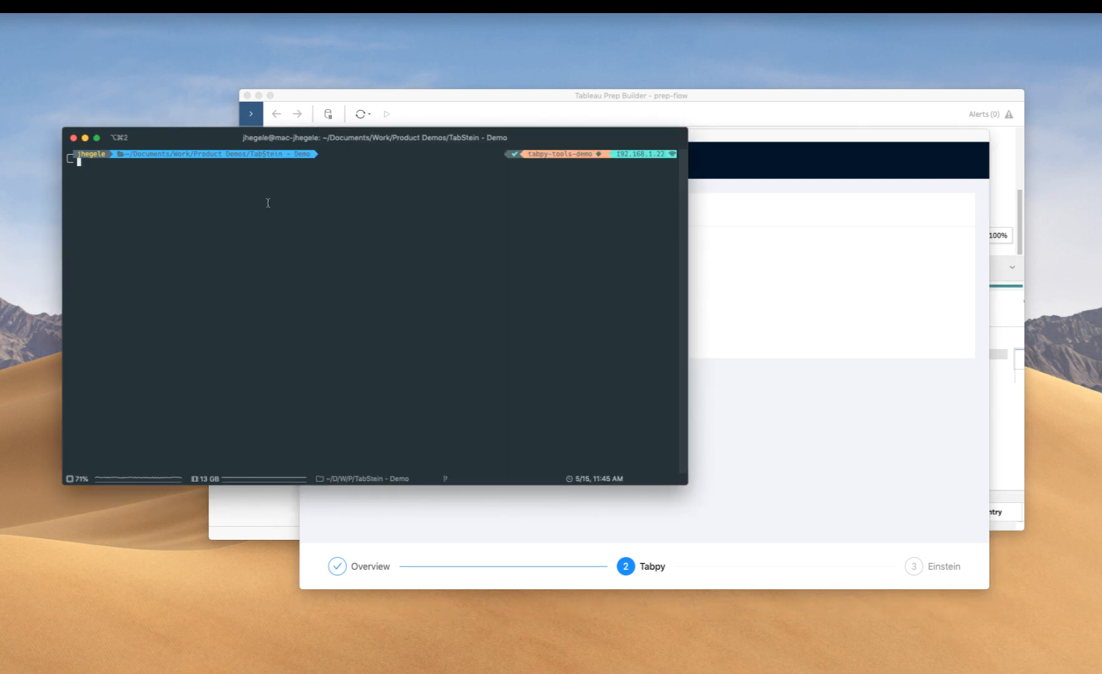
{"action": "key", "text": "super+v"}
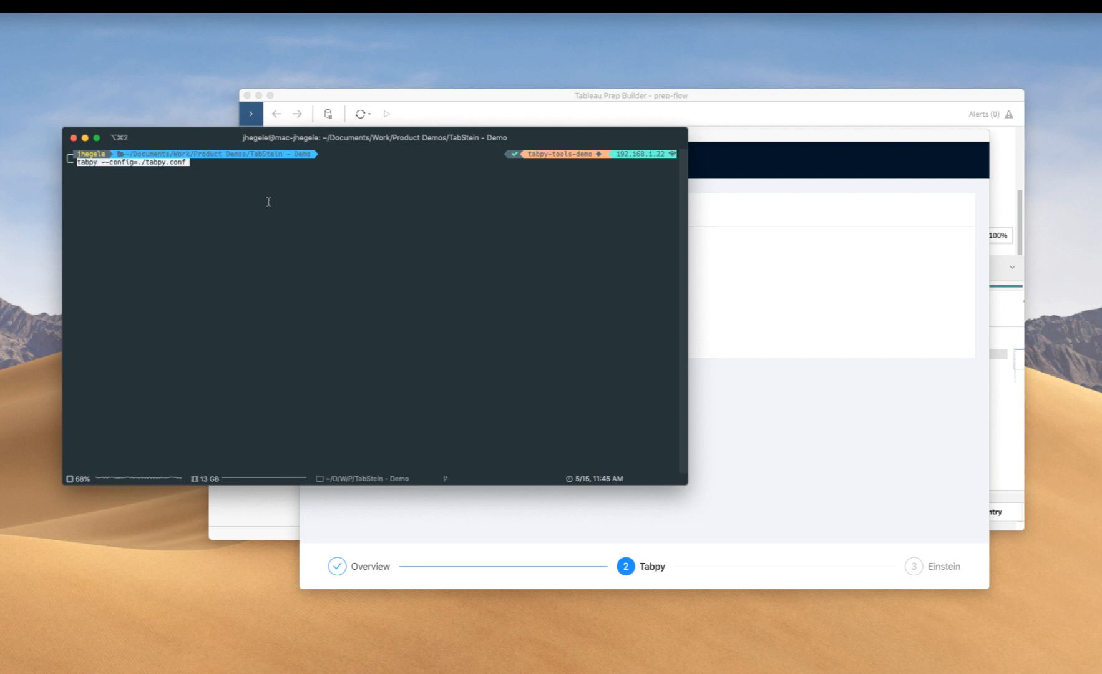
{"action": "key", "text": "Return"}
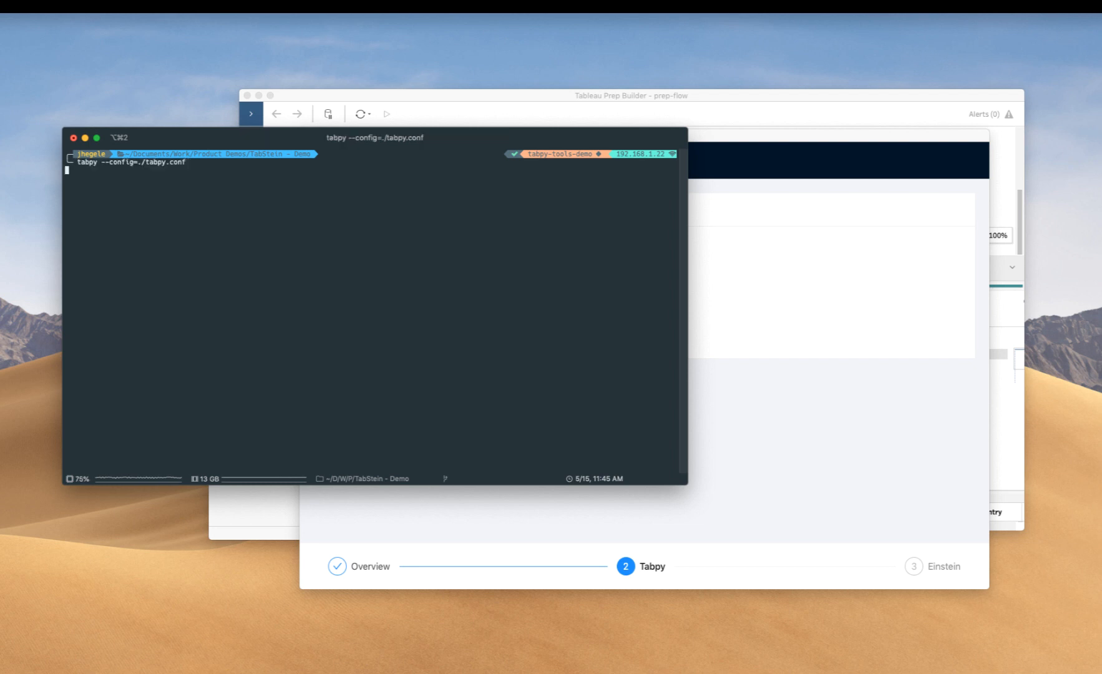
- Switch to Tableau Prep Builder and add a Script step after the Add Prediction Fields step
{"action": "left_click", "coordinate": [391, 100]}
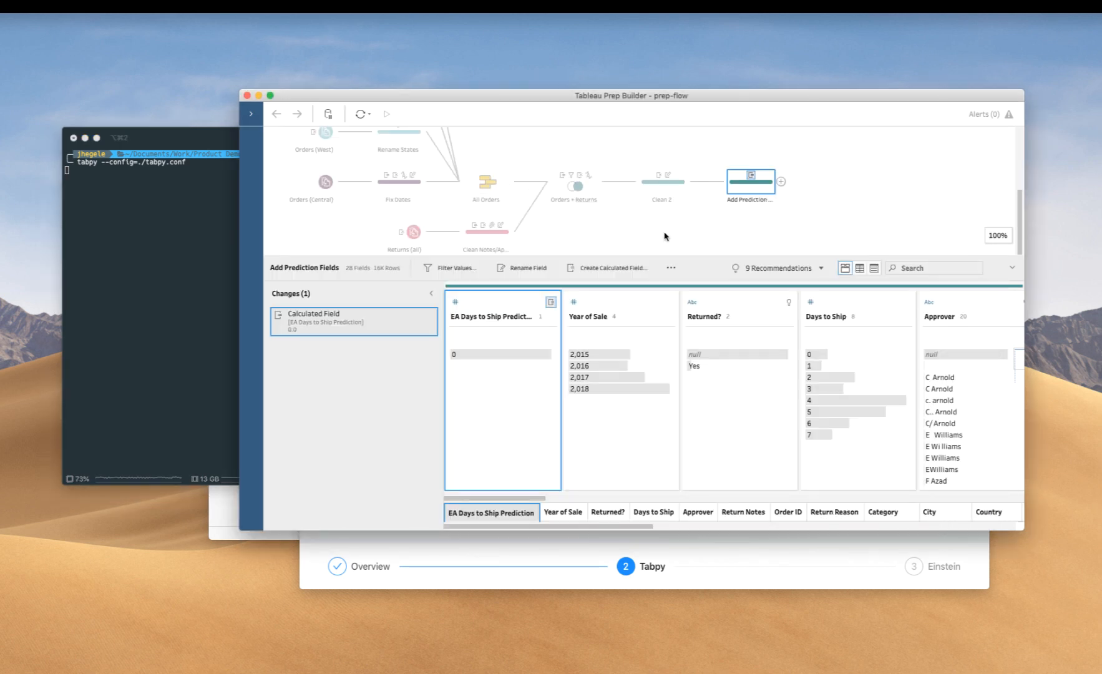
{"action": "left_click", "coordinate": [810, 220]}
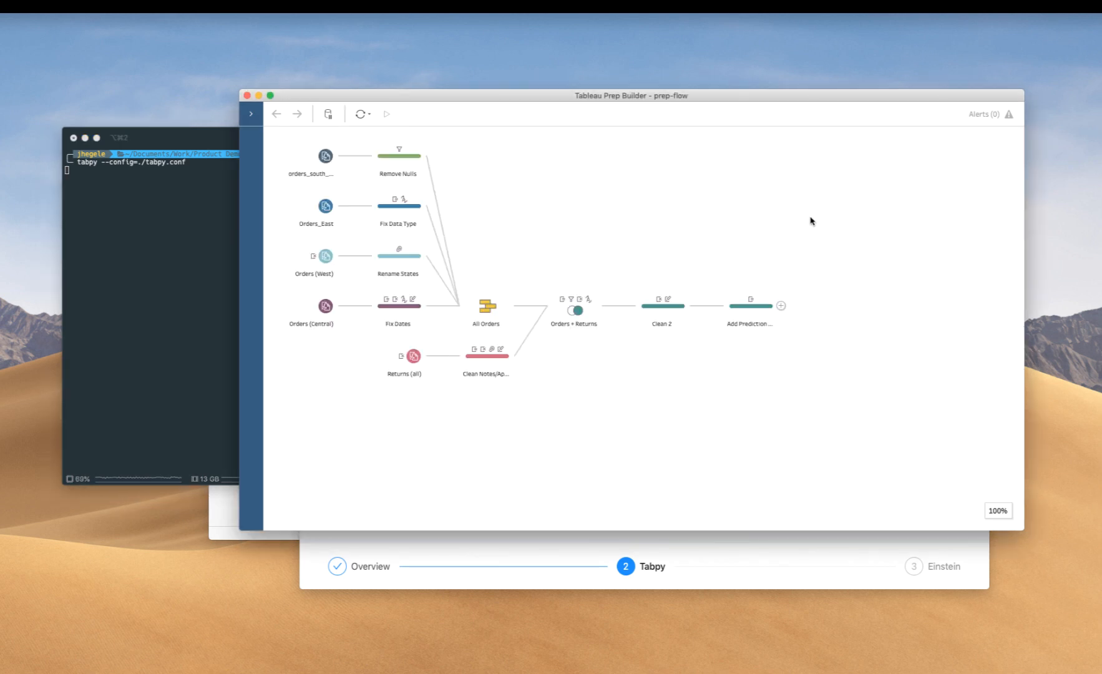
{"action": "left_click", "coordinate": [781, 305]}
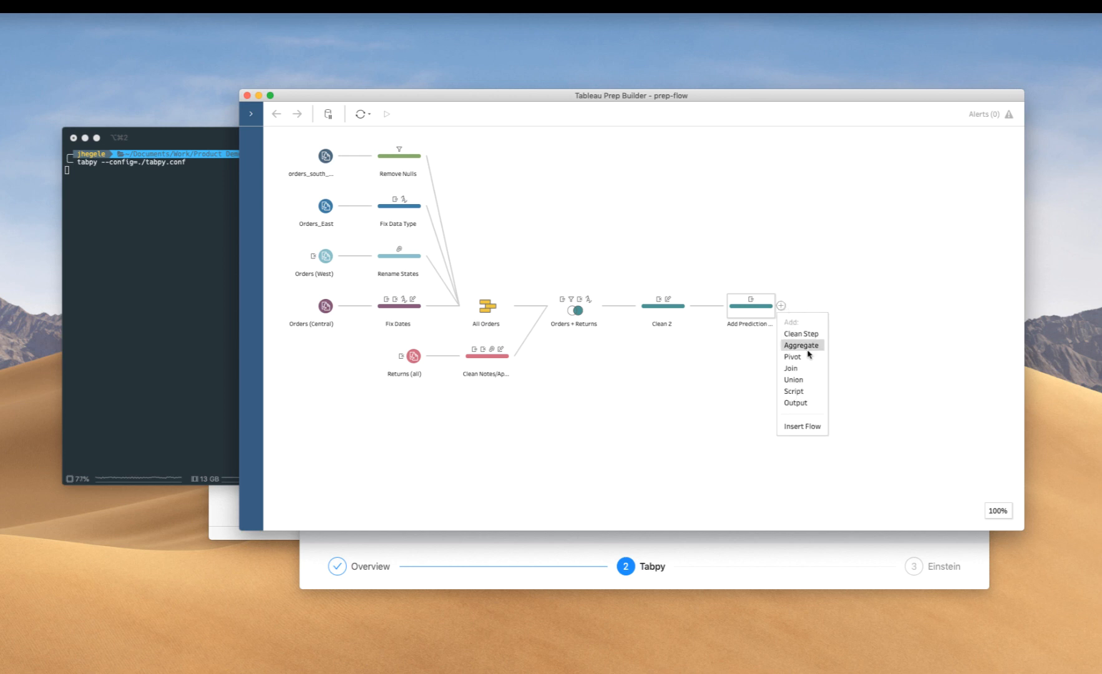
{"action": "left_click", "coordinate": [796, 393]}
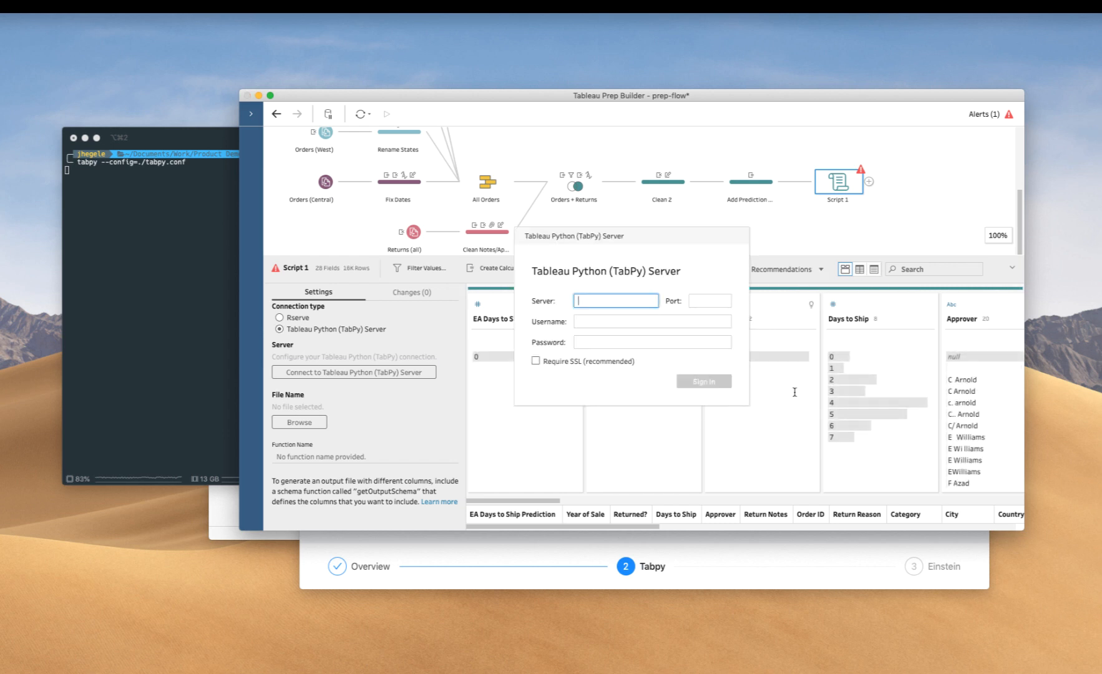
- Connect the script step to the TabPy server at localhost on port 9004
{"action": "type", "text": "localhost"}
{"action": "key", "text": "Tab"}
{"action": "type", "text": "9004"}
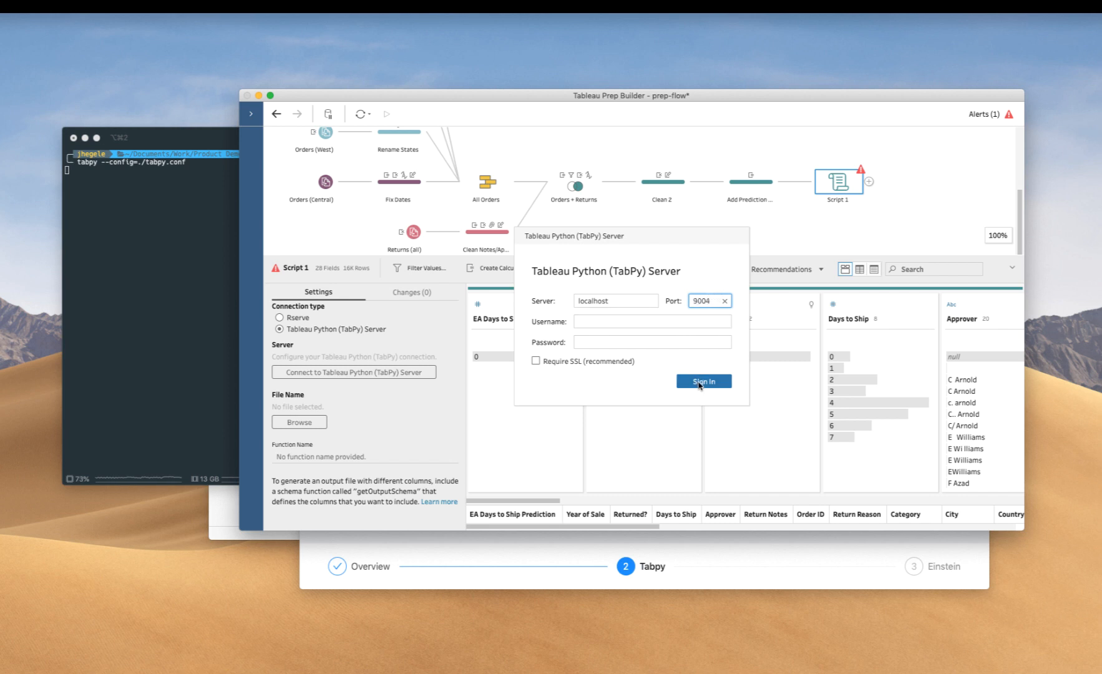
{"action": "left_click", "coordinate": [700, 381]}
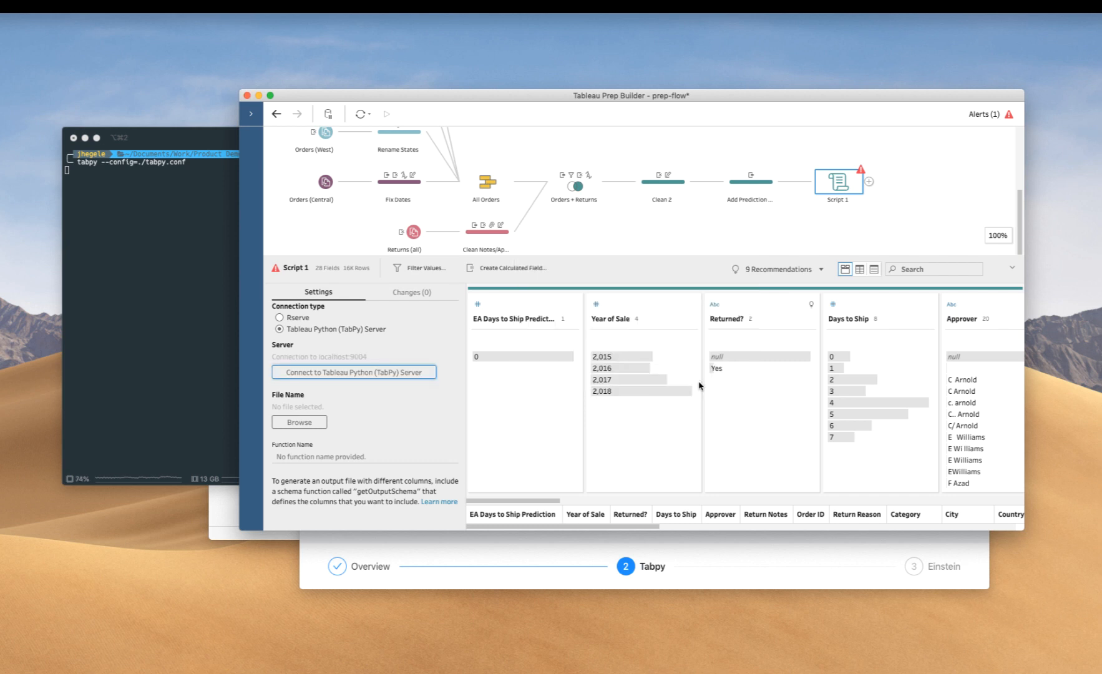
- Choose prep.py from Documents/Work/Product Demos/TabStein - Demo as the script file
{"action": "left_click", "coordinate": [305, 425]}
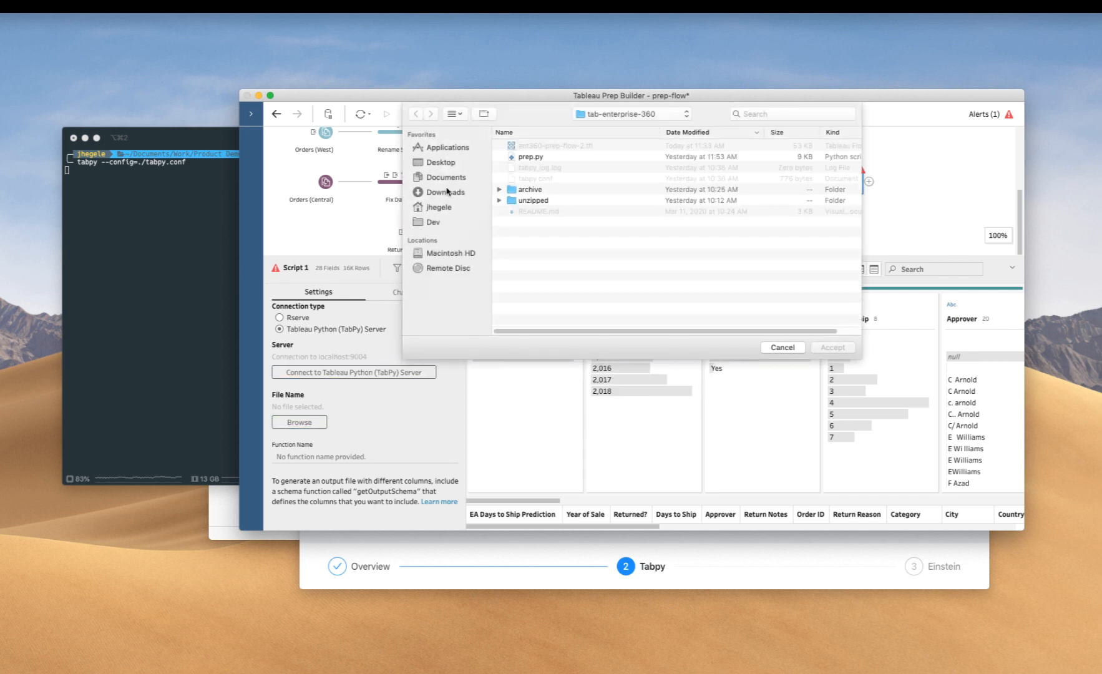
{"action": "left_click", "coordinate": [443, 177]}
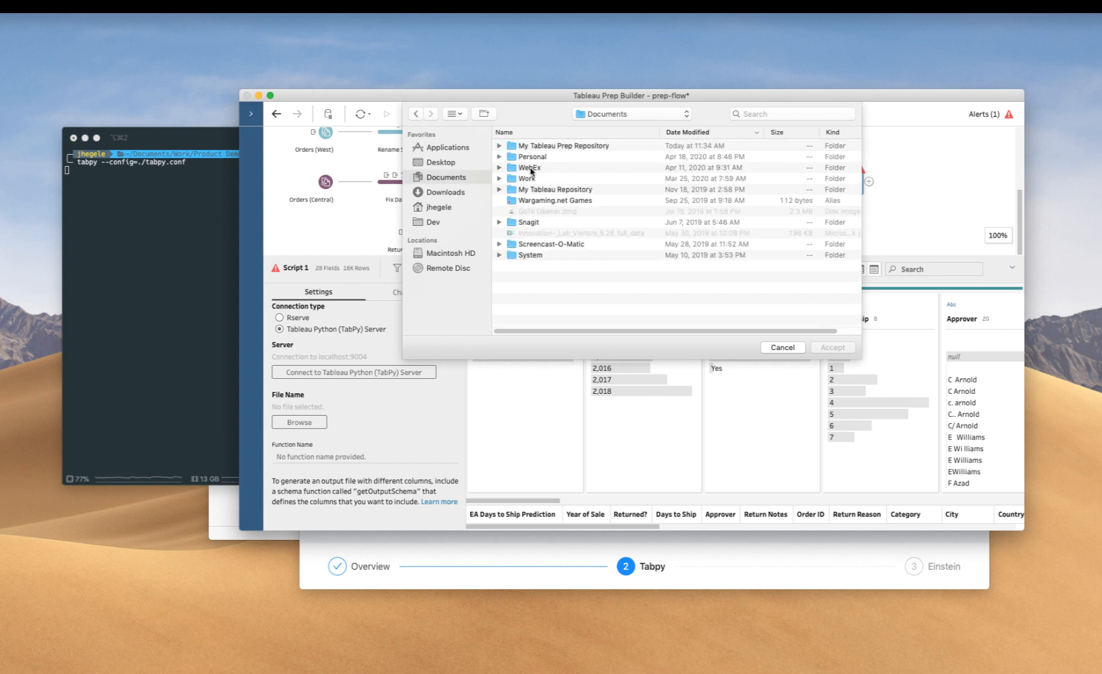
{"action": "left_click", "coordinate": [532, 180]}
{"action": "double_click", "coordinate": [531, 180]}
{"action": "double_click", "coordinate": [545, 147]}
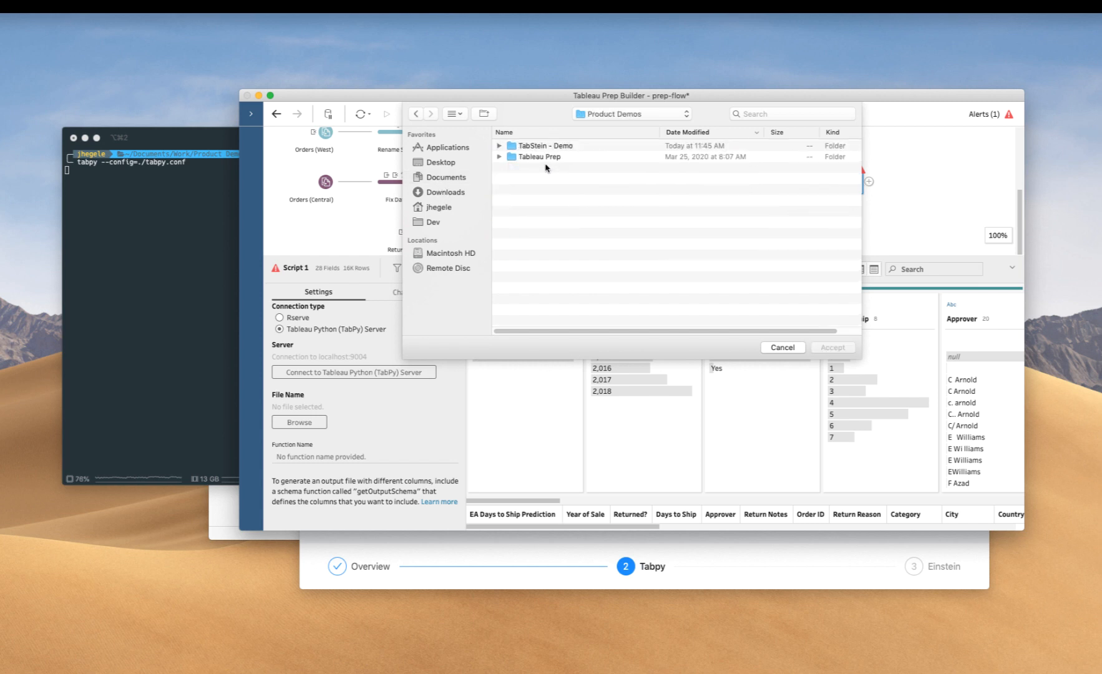
{"action": "left_click", "coordinate": [538, 158]}
{"action": "double_click", "coordinate": [537, 147]}
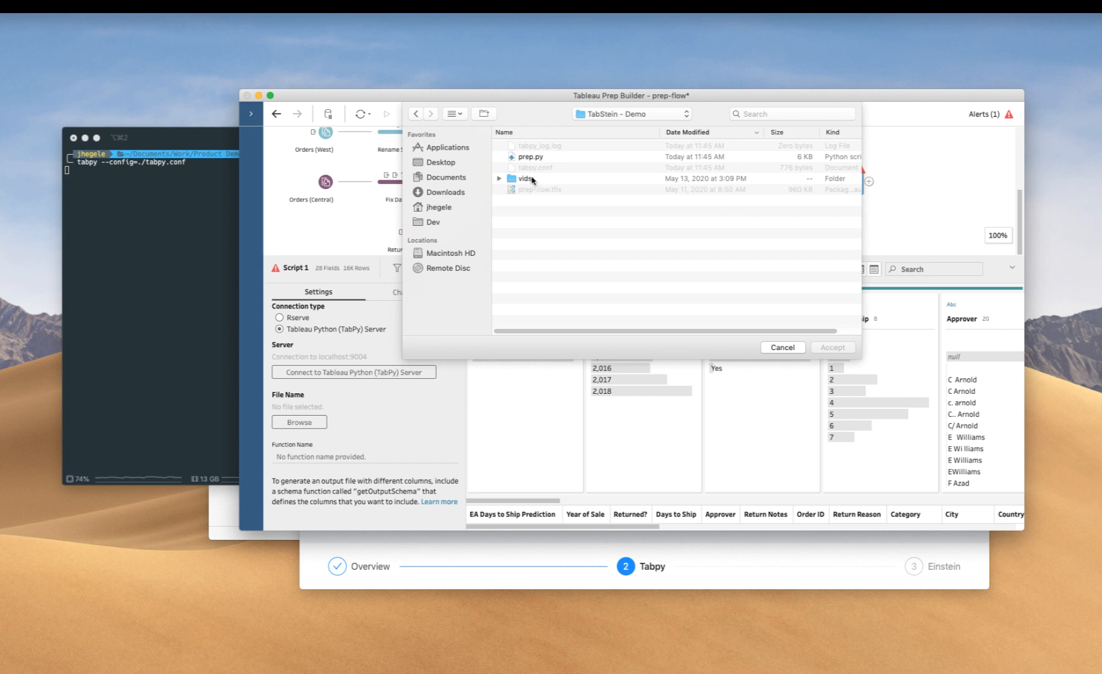
{"action": "left_click", "coordinate": [528, 159]}
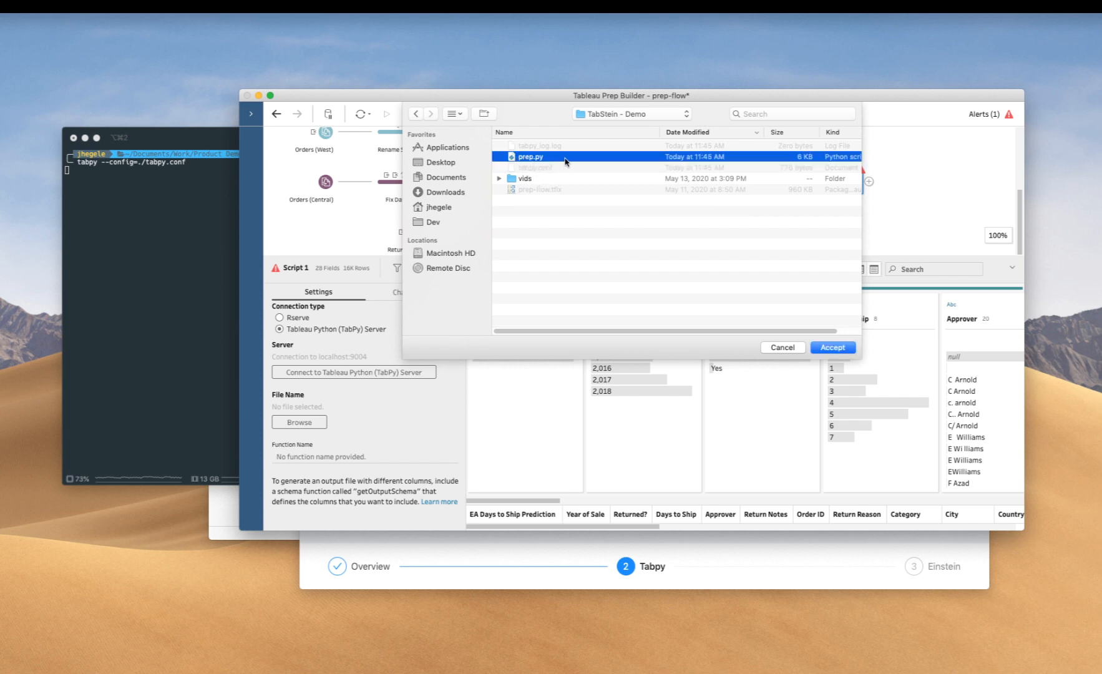
{"action": "left_click", "coordinate": [828, 350]}
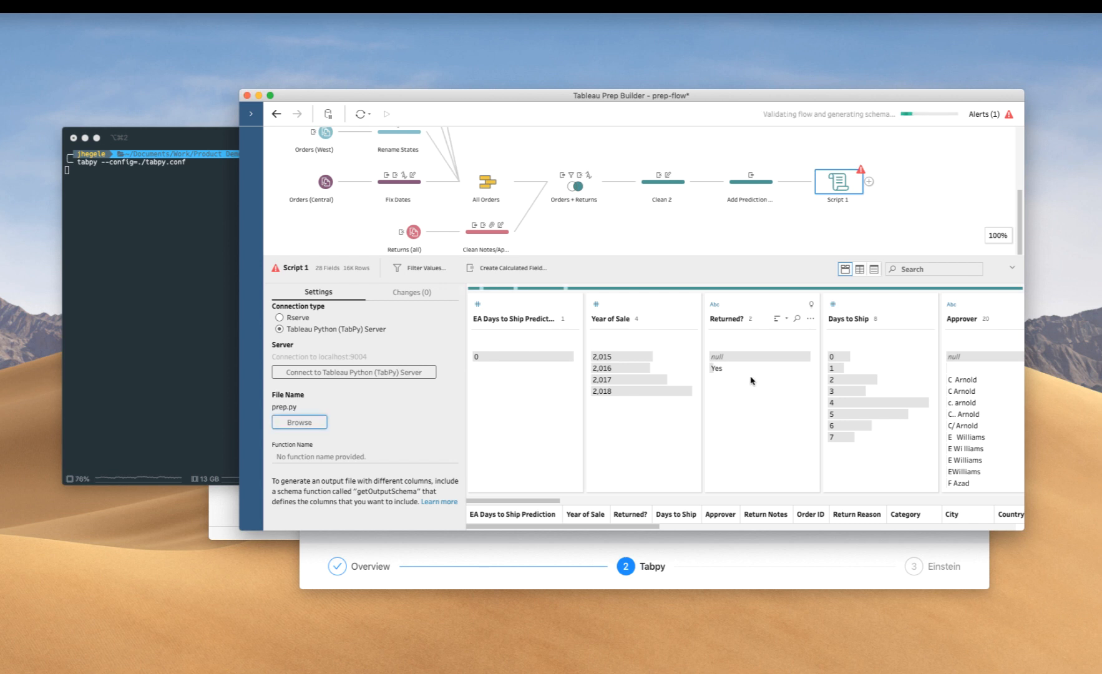
- Set the script's function name to einstein and check the TabPy server's output in the terminal
{"action": "key", "text": "Tab"}
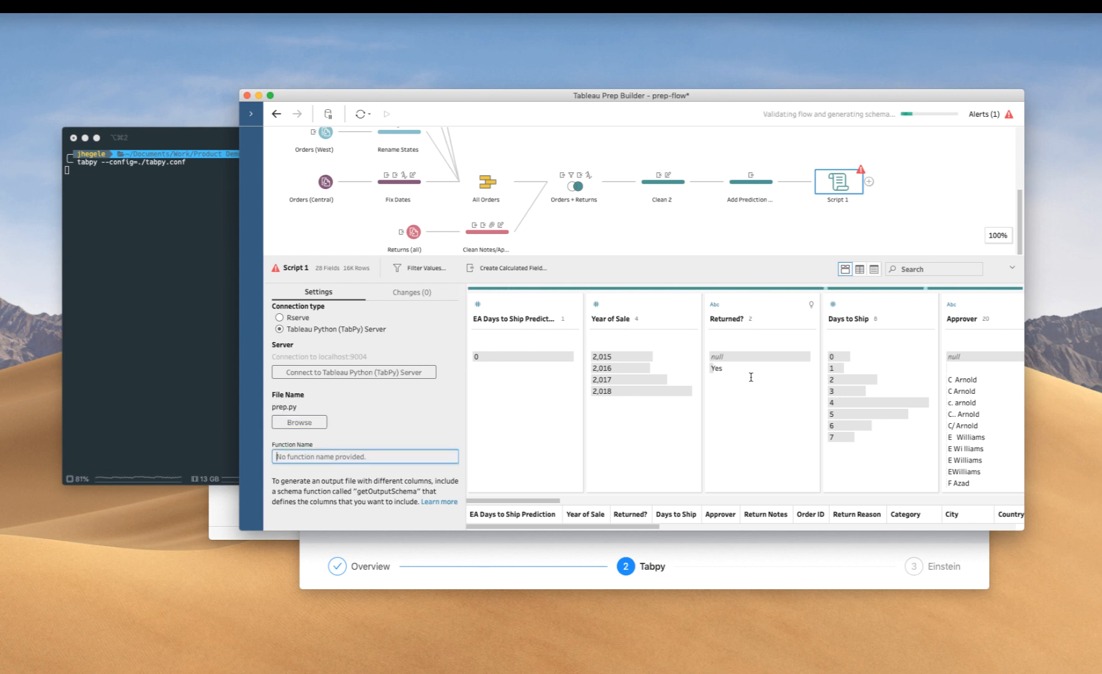
{"action": "type", "text": "einstein"}
{"action": "left_click", "coordinate": [209, 376]}
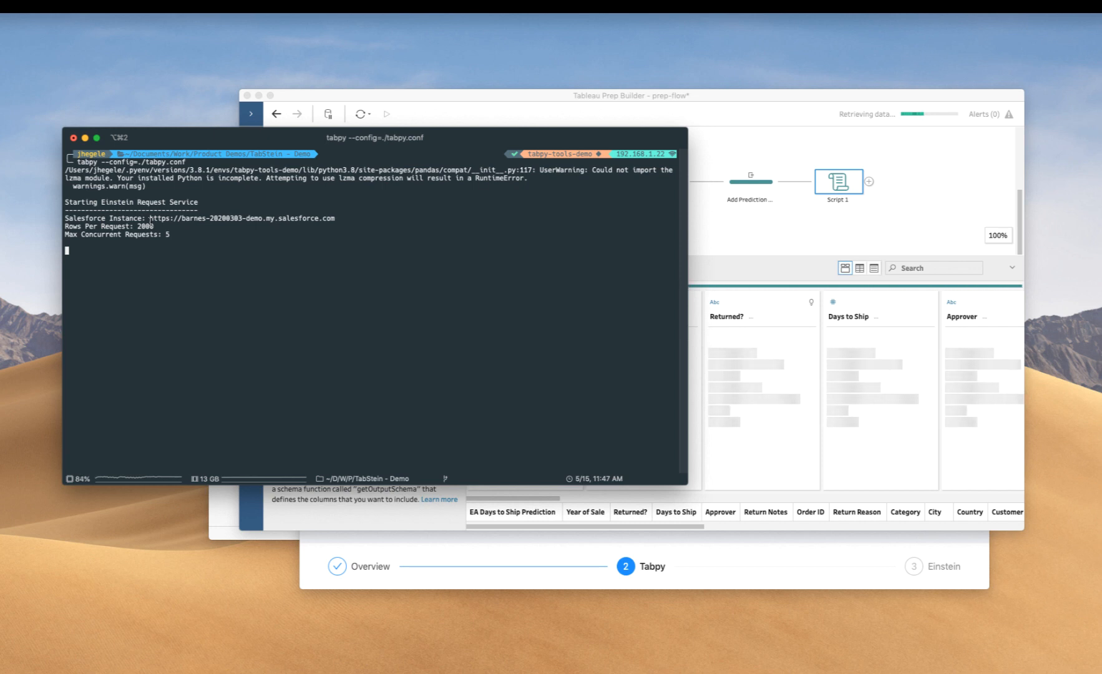
{"action": "key", "text": "super+Tab"}
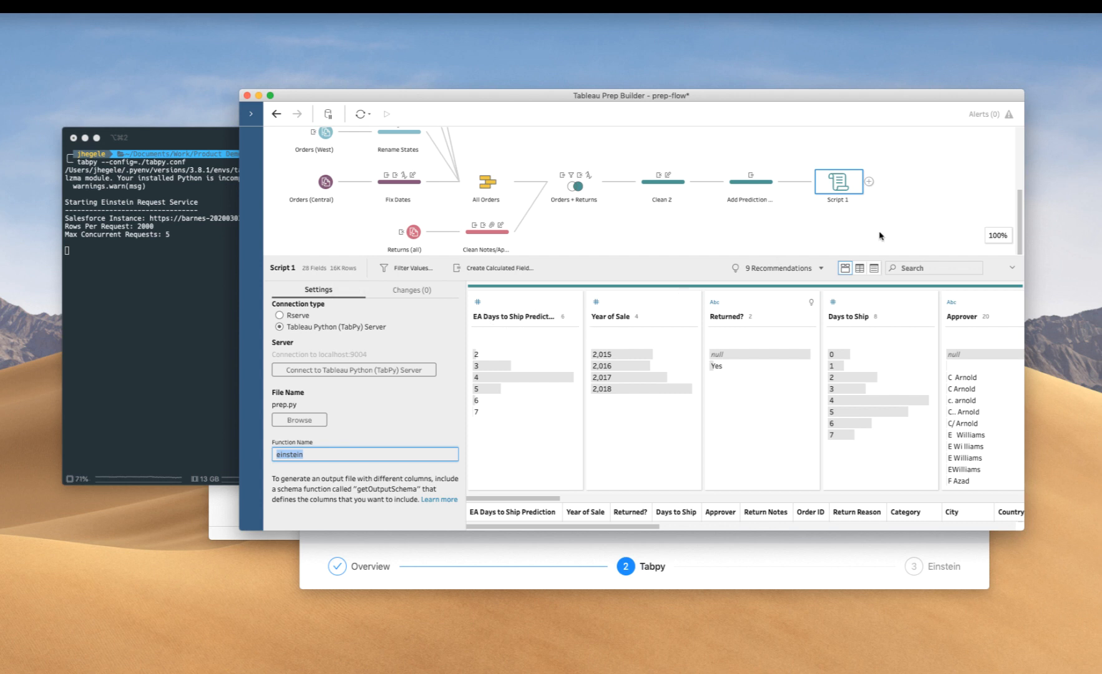
{"action": "left_click", "coordinate": [869, 182]}
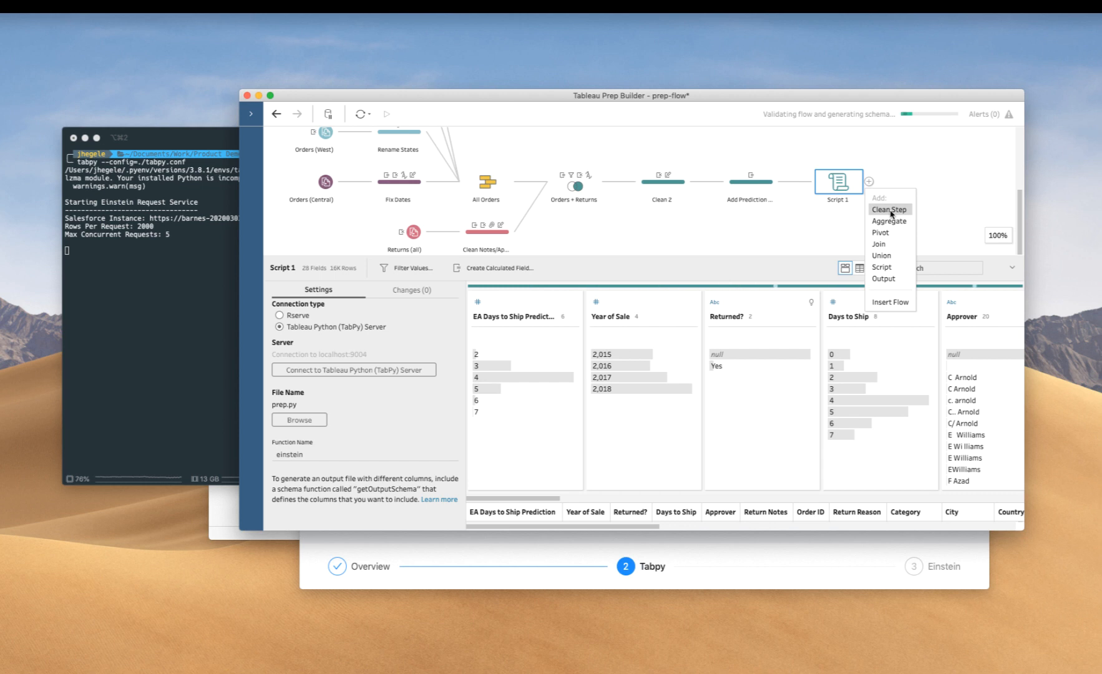
{"action": "key", "text": "Down"}
{"action": "key", "text": "Down"}
{"action": "key", "text": "Down"}
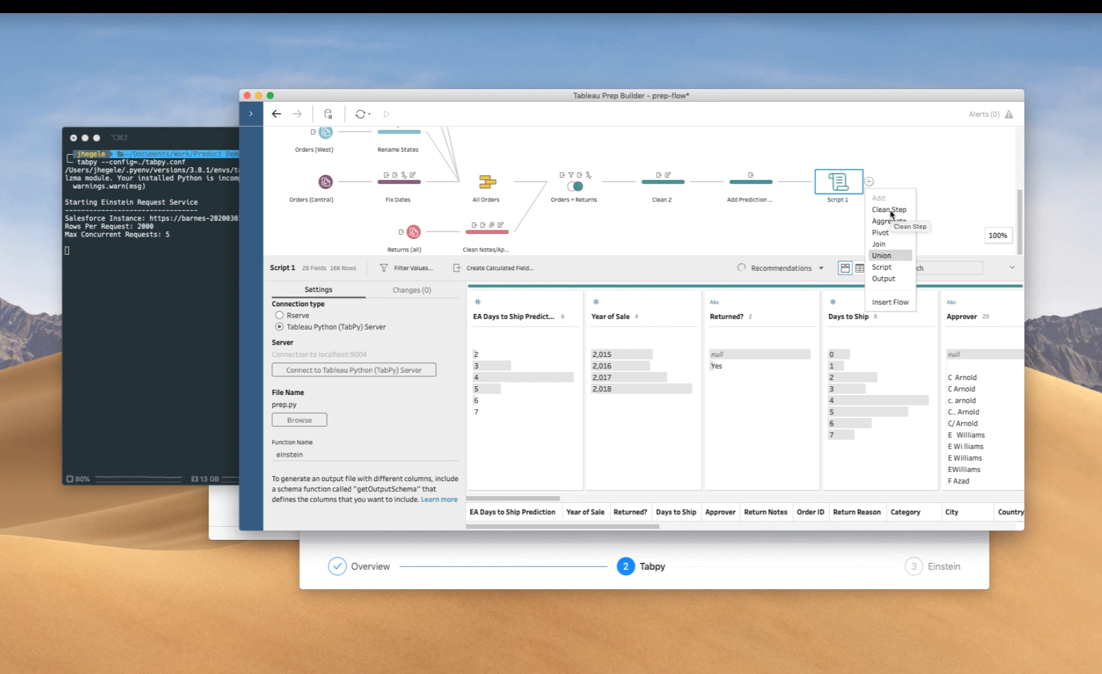
{"action": "key", "text": "Down"}
{"action": "key", "text": "Down"}
{"action": "key", "text": "Down"}
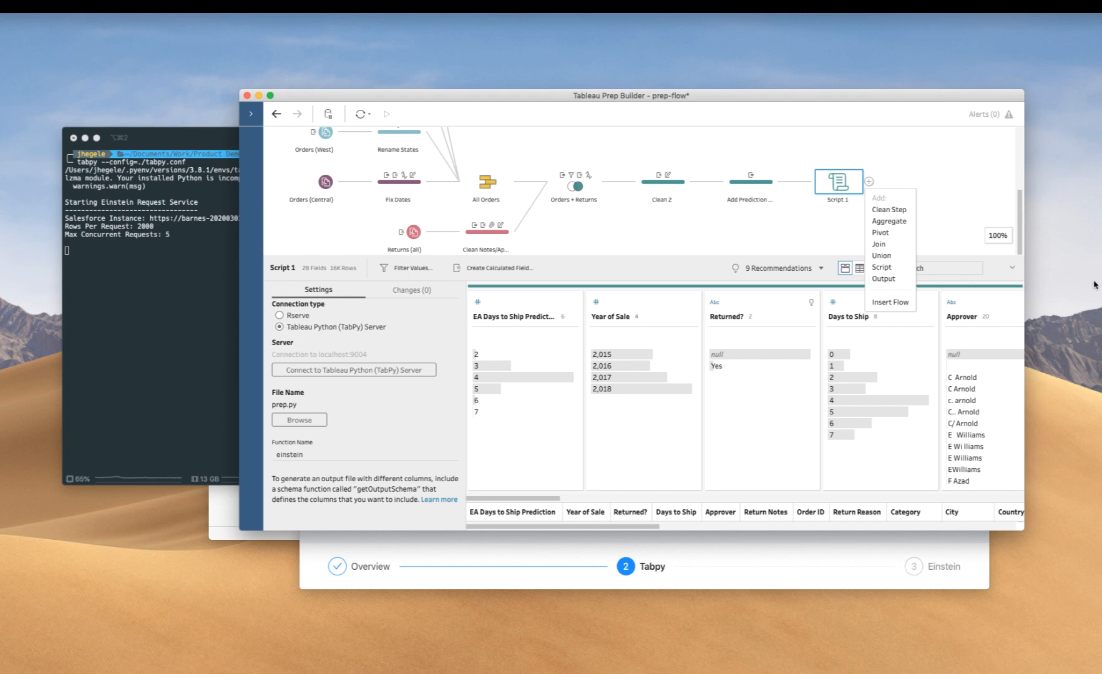
{"action": "key", "text": "super+Tab"}
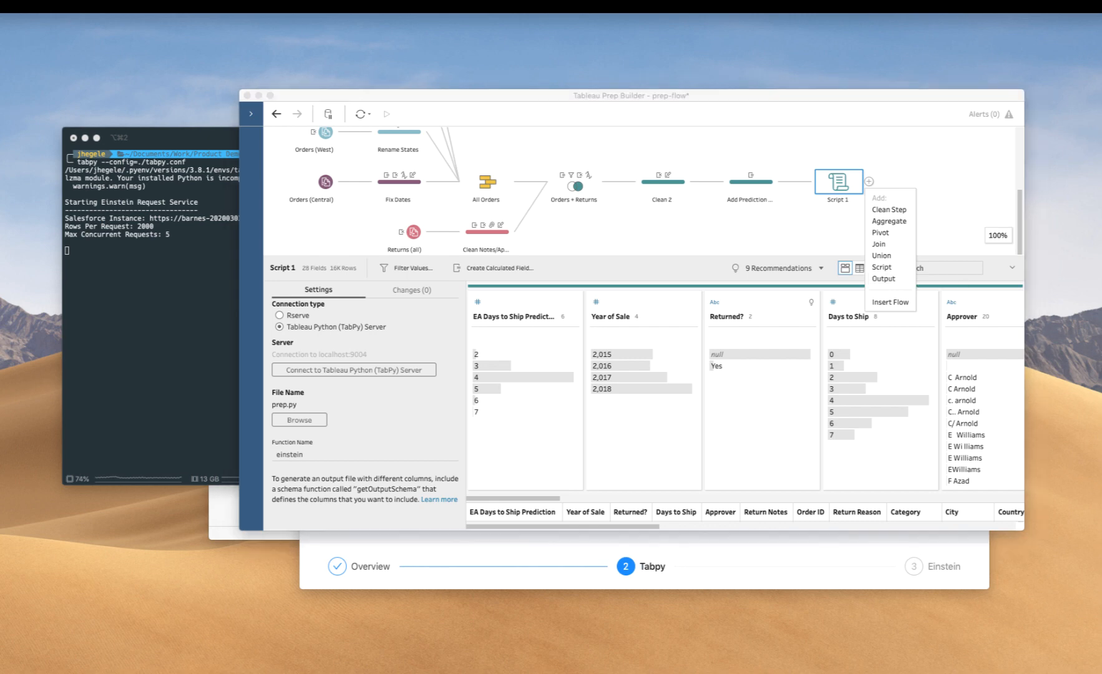